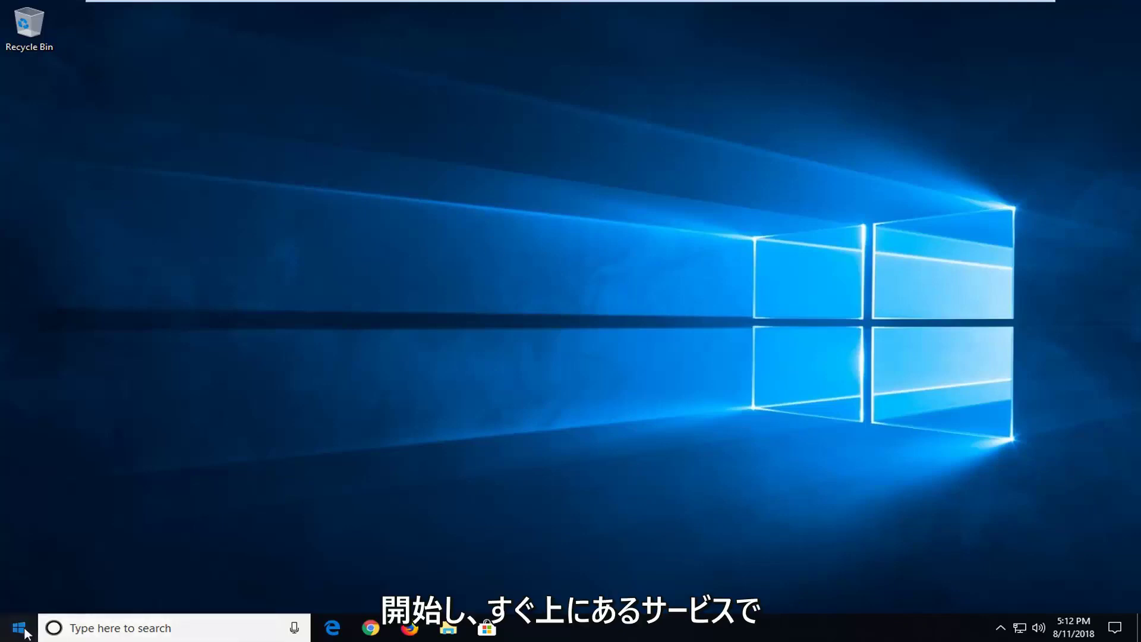
- Search the Start menu for 'services' and launch the Services desktop app
click(22, 630)
text(s)
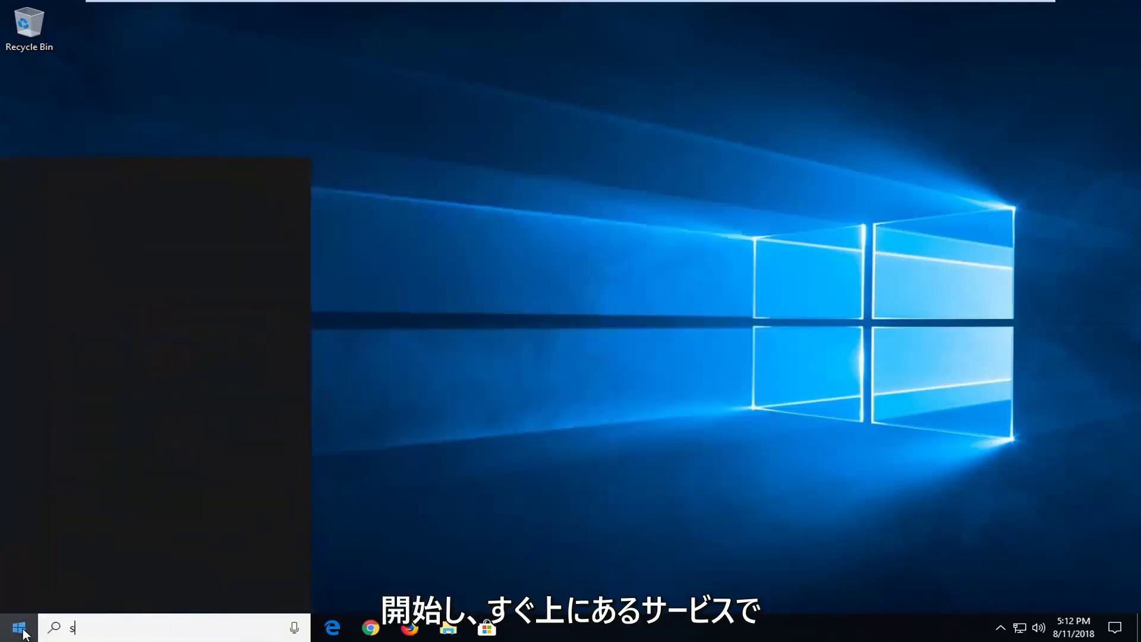
text(ervices)
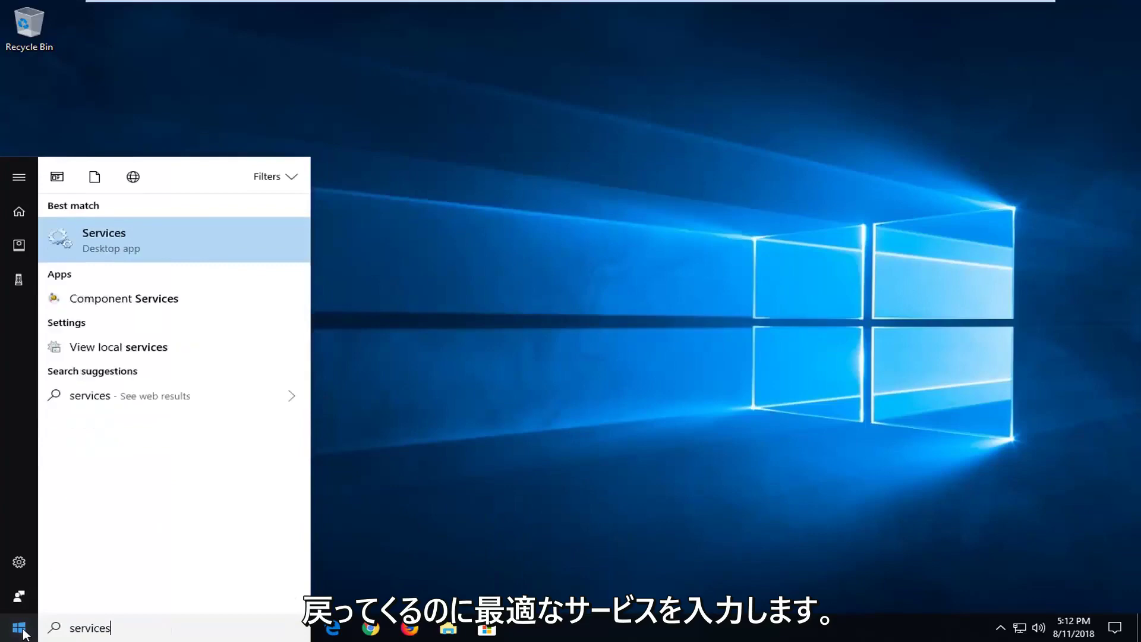
click(85, 246)
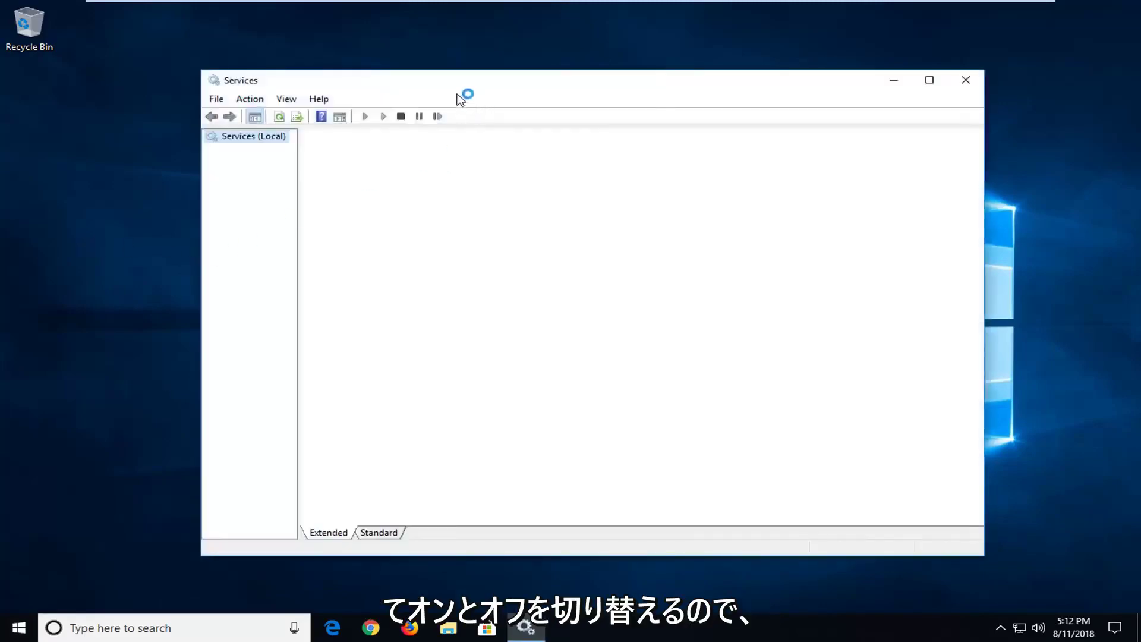
- Set Cryptographic Services to Automatic startup, confirming it is Running
drag(440, 91, 477, 96)
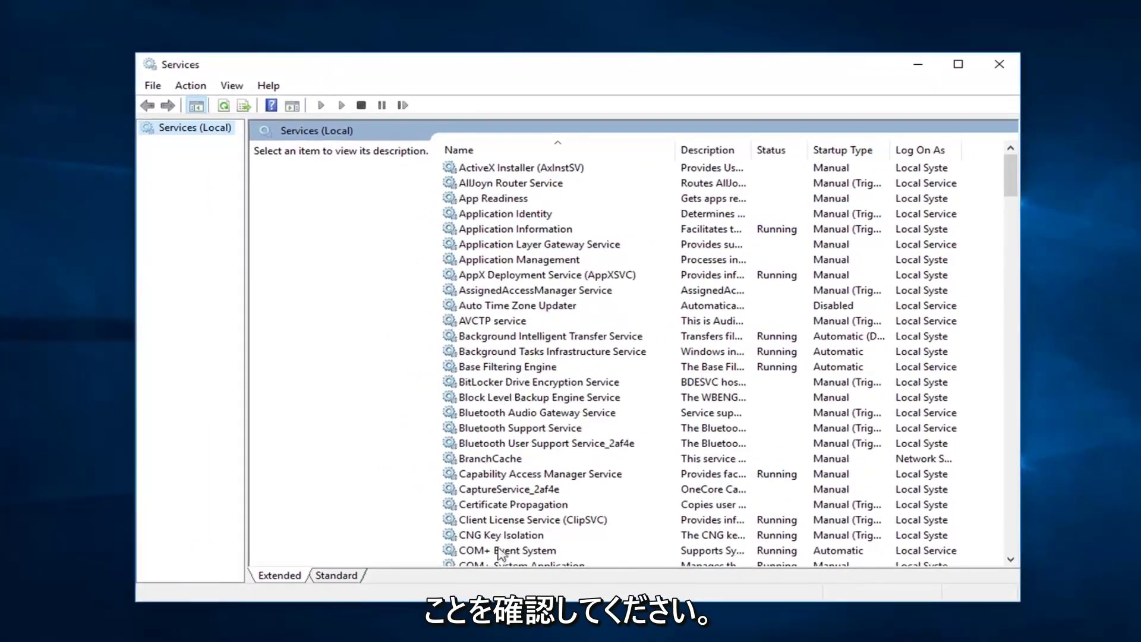
click(495, 505)
scroll(496, 508, down, 2)
scroll(496, 514, down, 2)
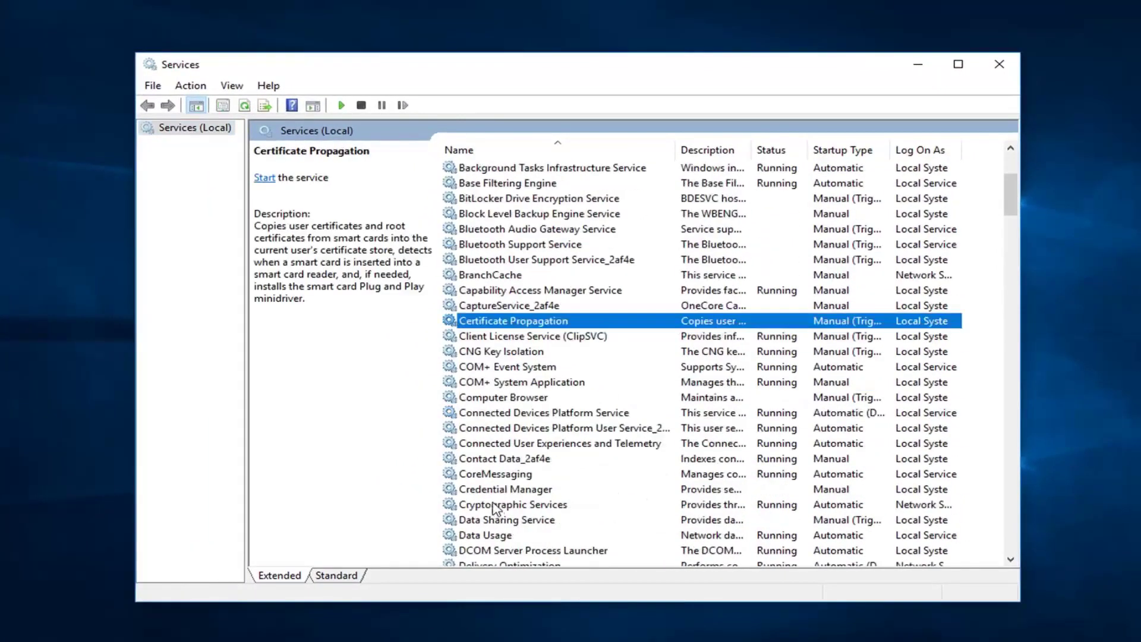
click(494, 505)
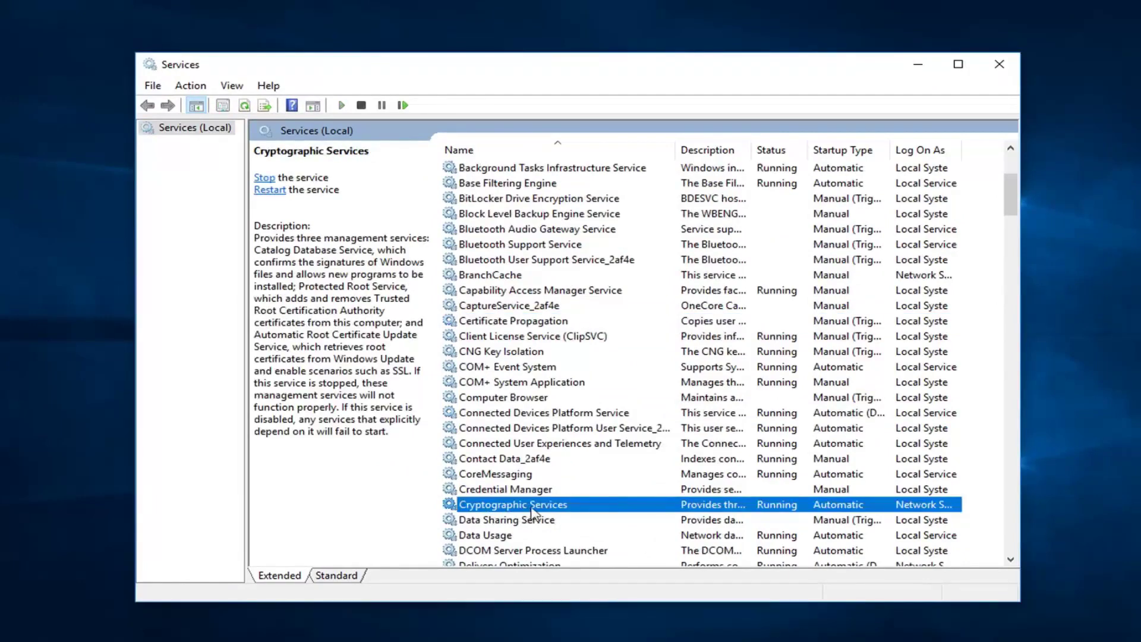
double_click(533, 511)
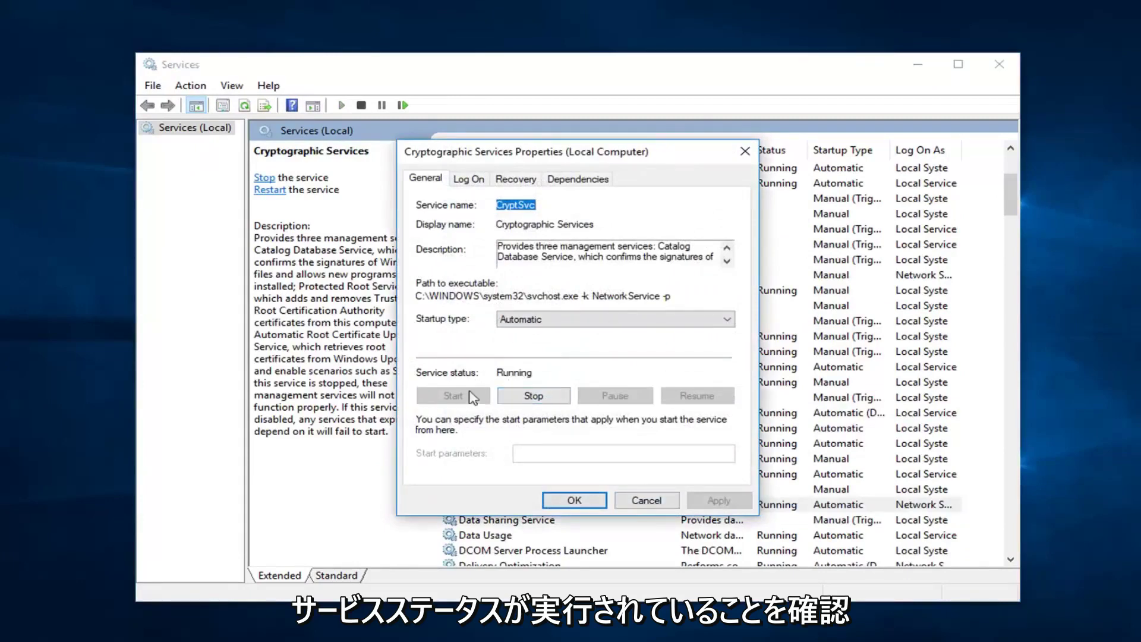
click(522, 321)
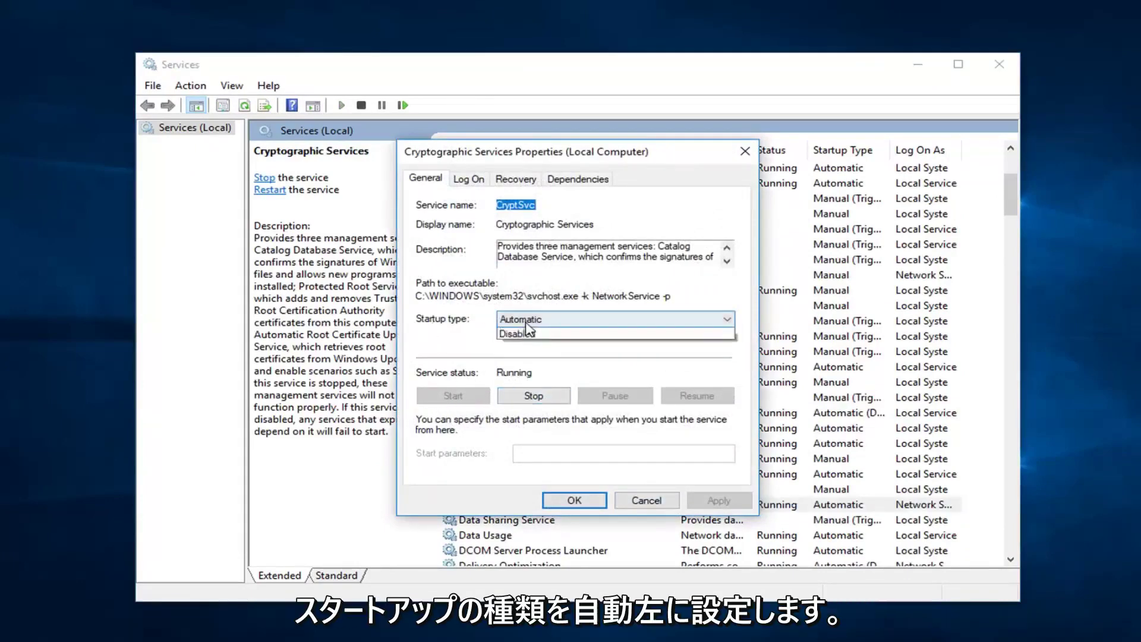
click(518, 345)
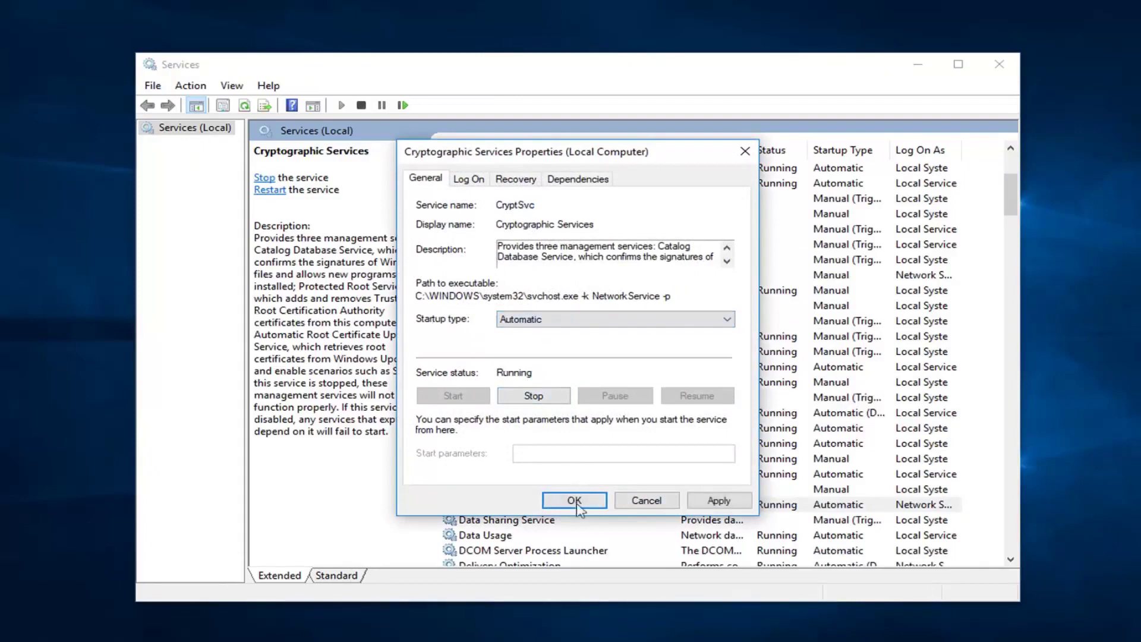
click(573, 501)
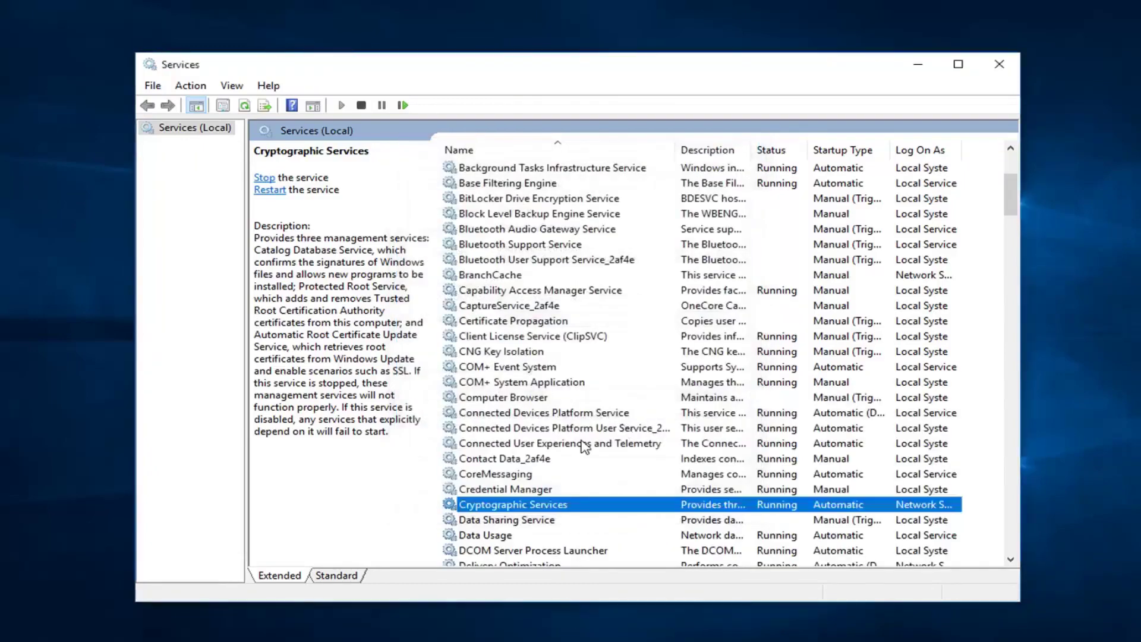
scroll(586, 428, down, 3)
scroll(586, 400, up, 6)
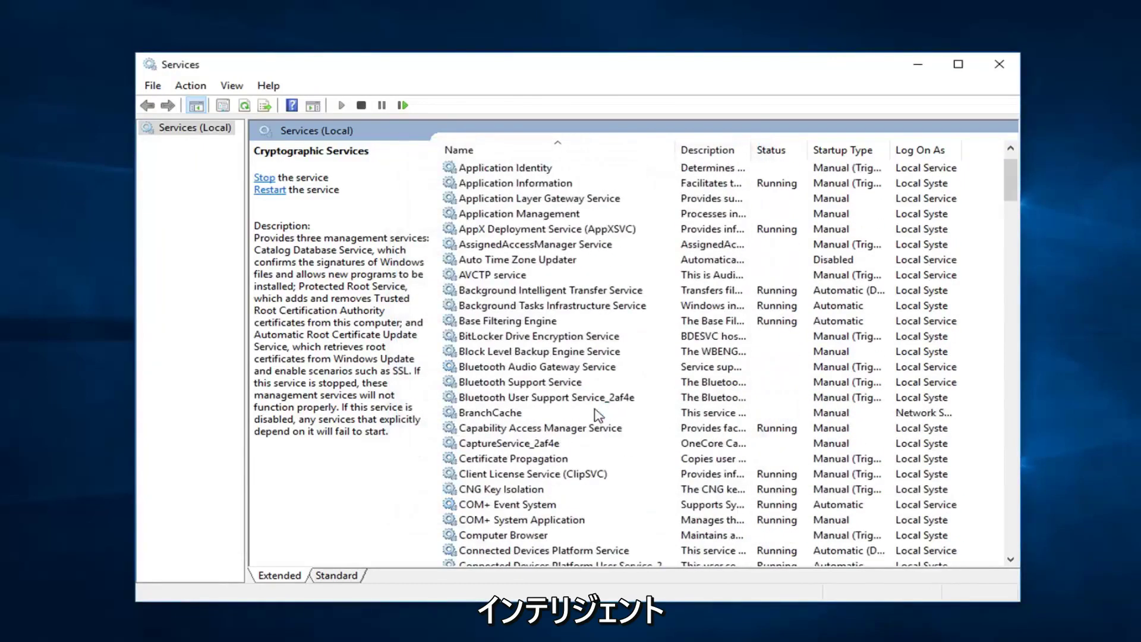
click(489, 294)
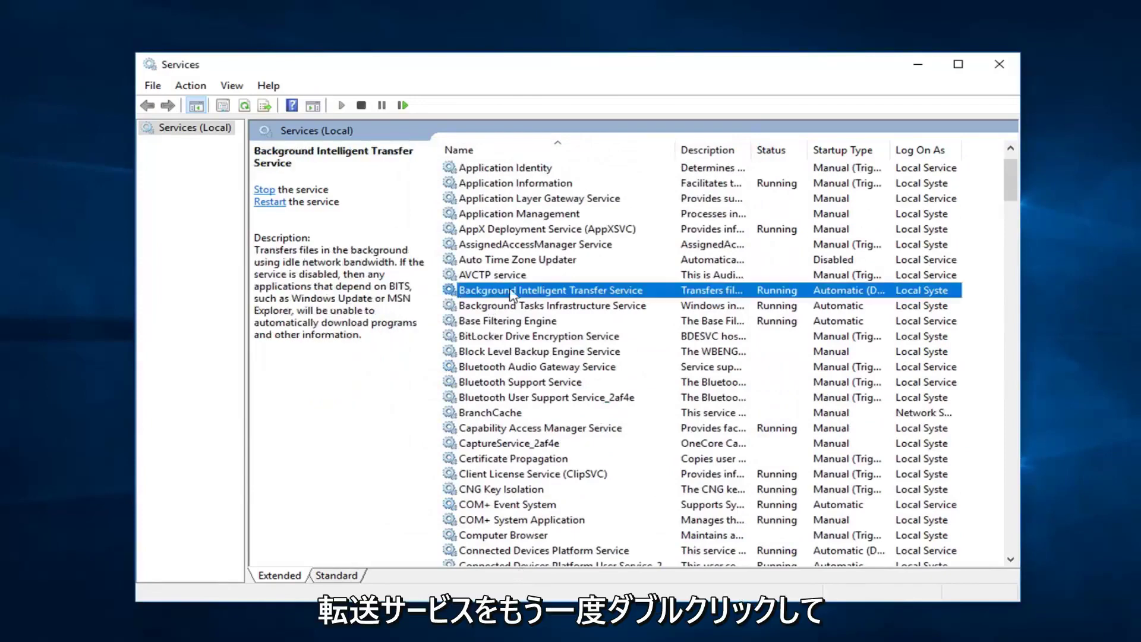
double_click(561, 295)
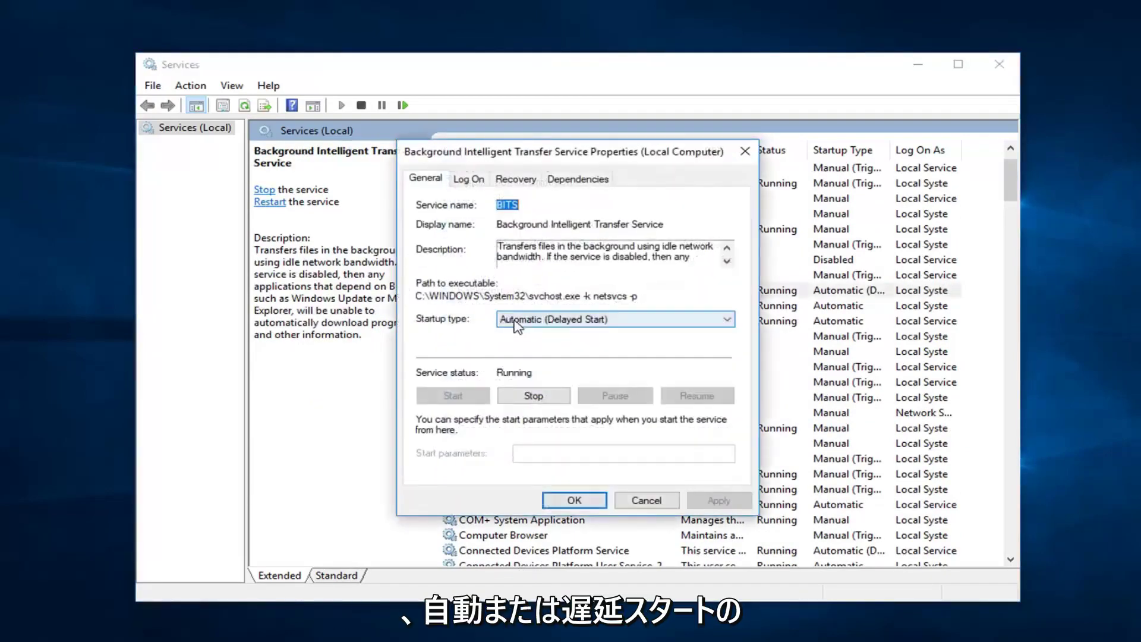
click(519, 323)
click(506, 334)
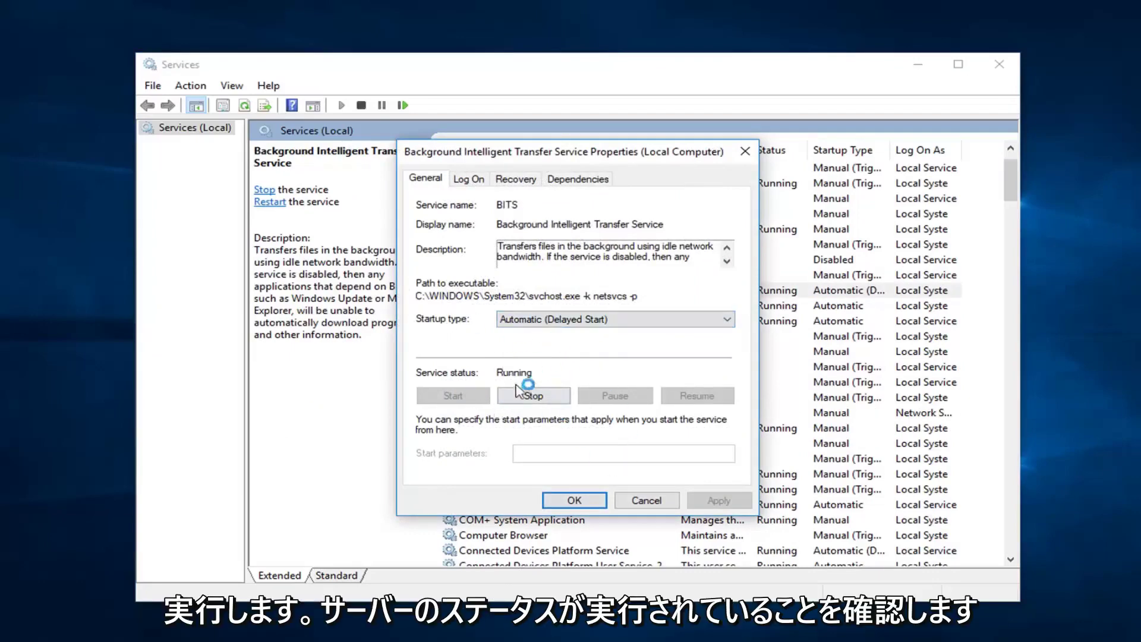
click(653, 500)
scroll(605, 427, down, 5)
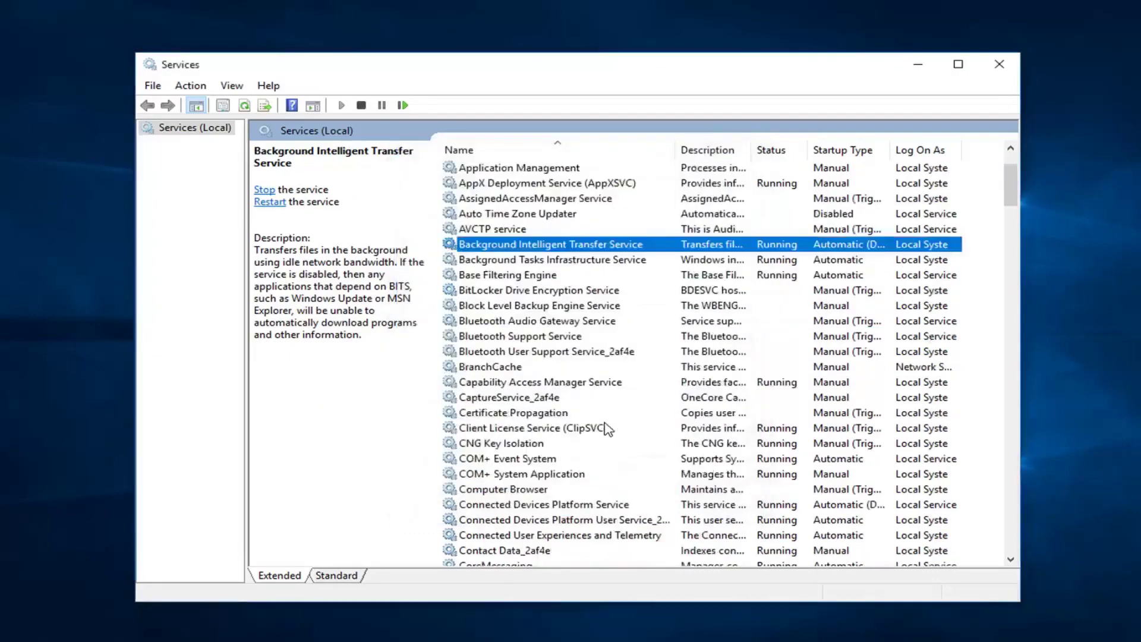
- Change the Windows Update service startup type from Manual to Automatic and apply it
scroll(605, 426, down, 20)
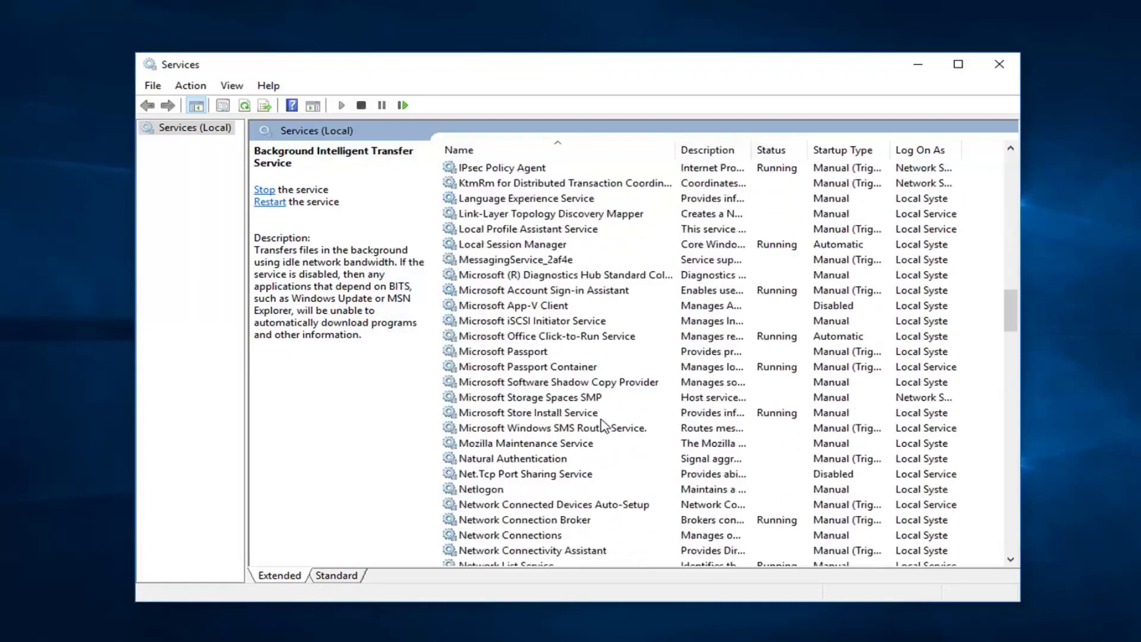
scroll(603, 421, down, 20)
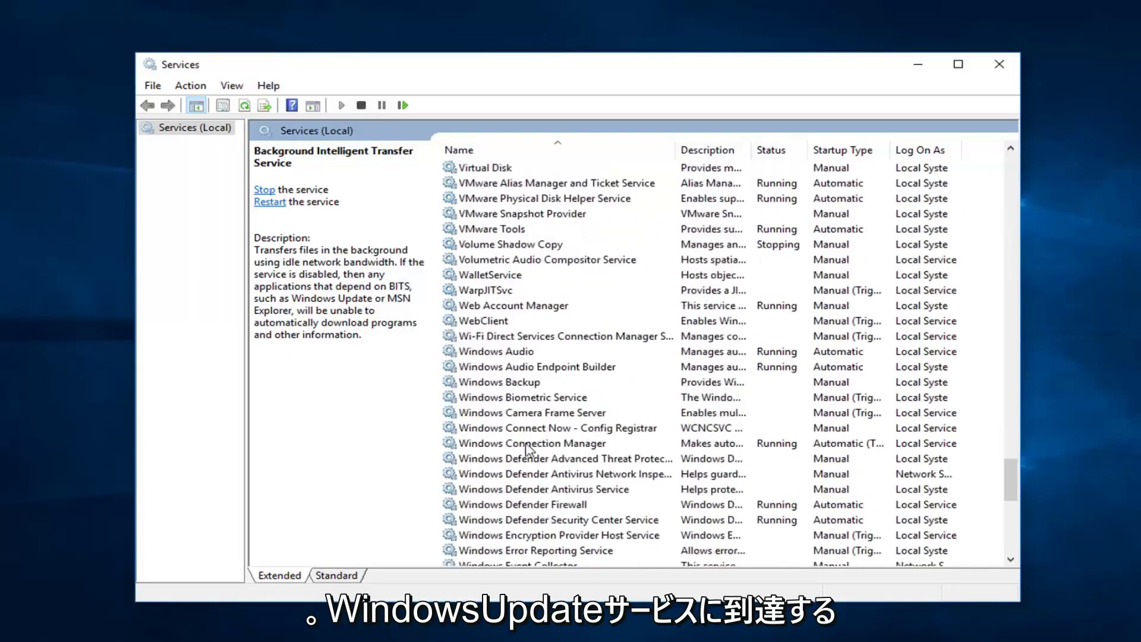
scroll(515, 410, down, 9)
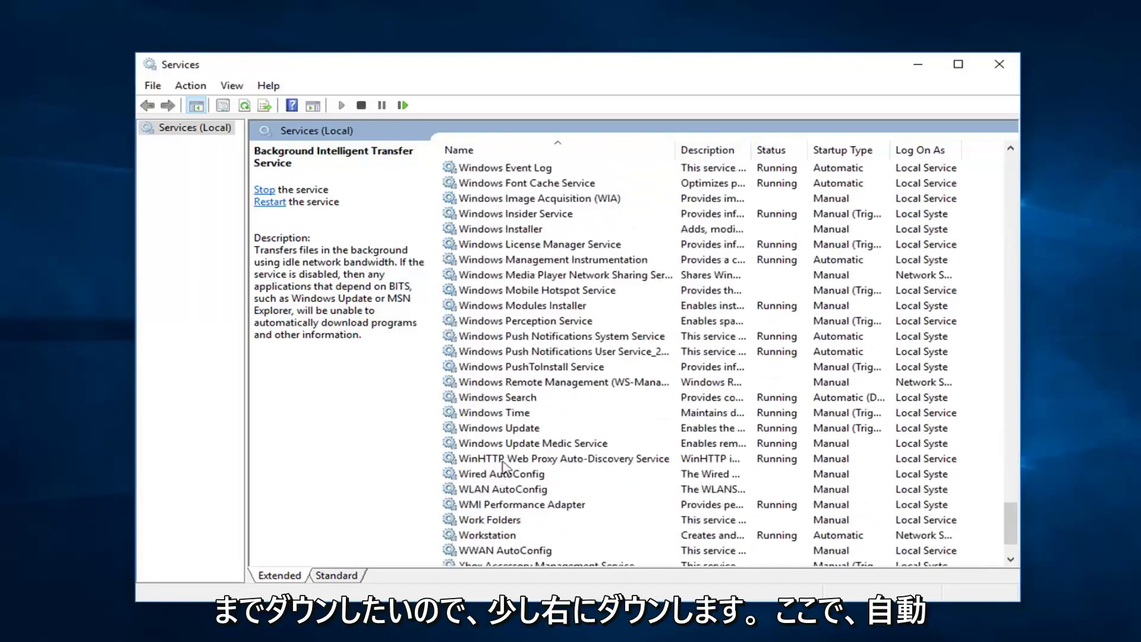
double_click(509, 429)
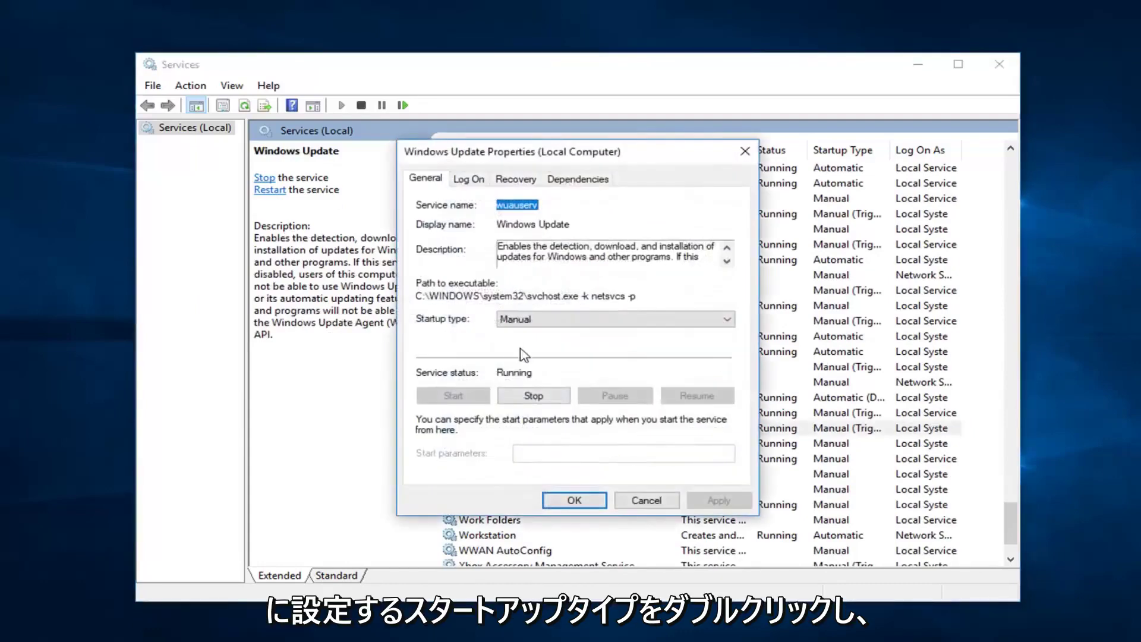
click(585, 320)
click(523, 342)
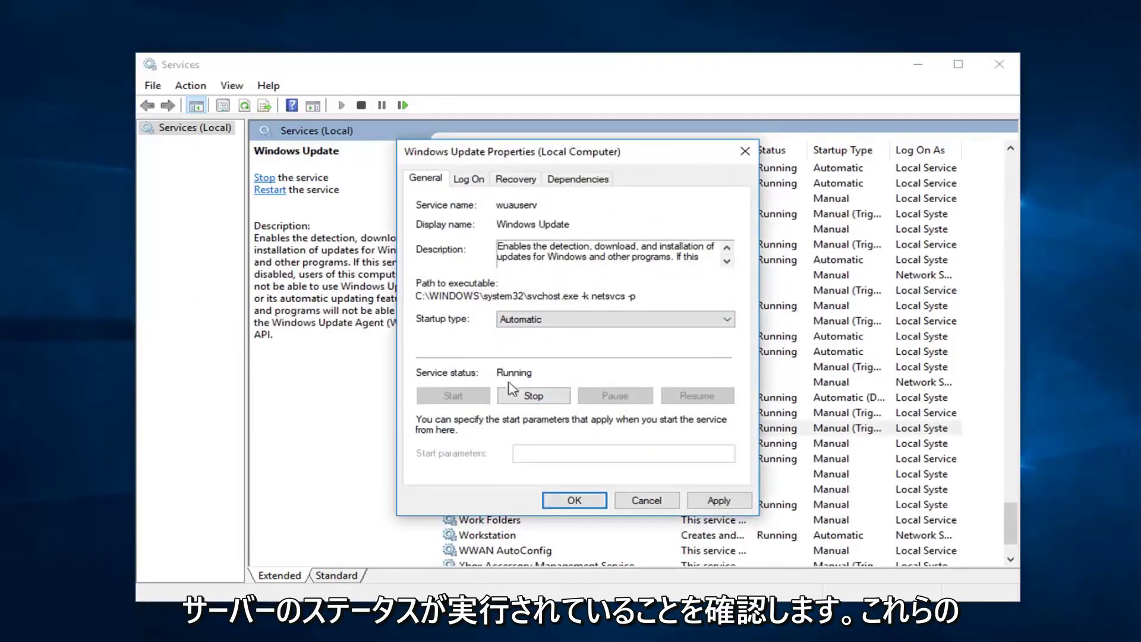
click(723, 506)
click(574, 500)
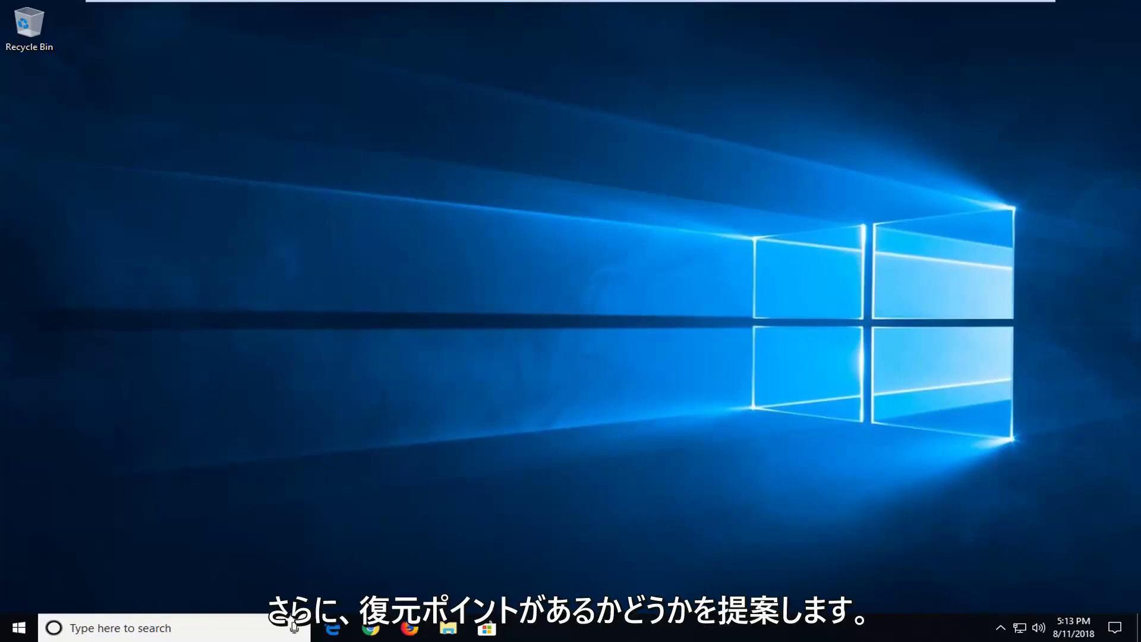
- Turn on system protection for Local Disk (C:) via Create a restore point
click(19, 628)
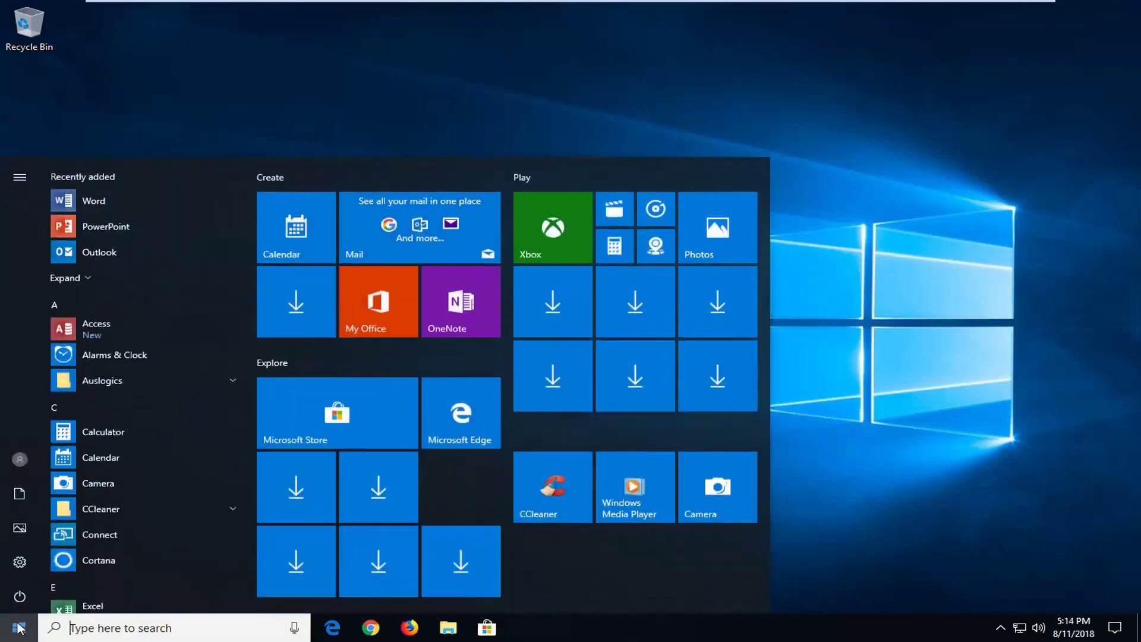
text(system re)
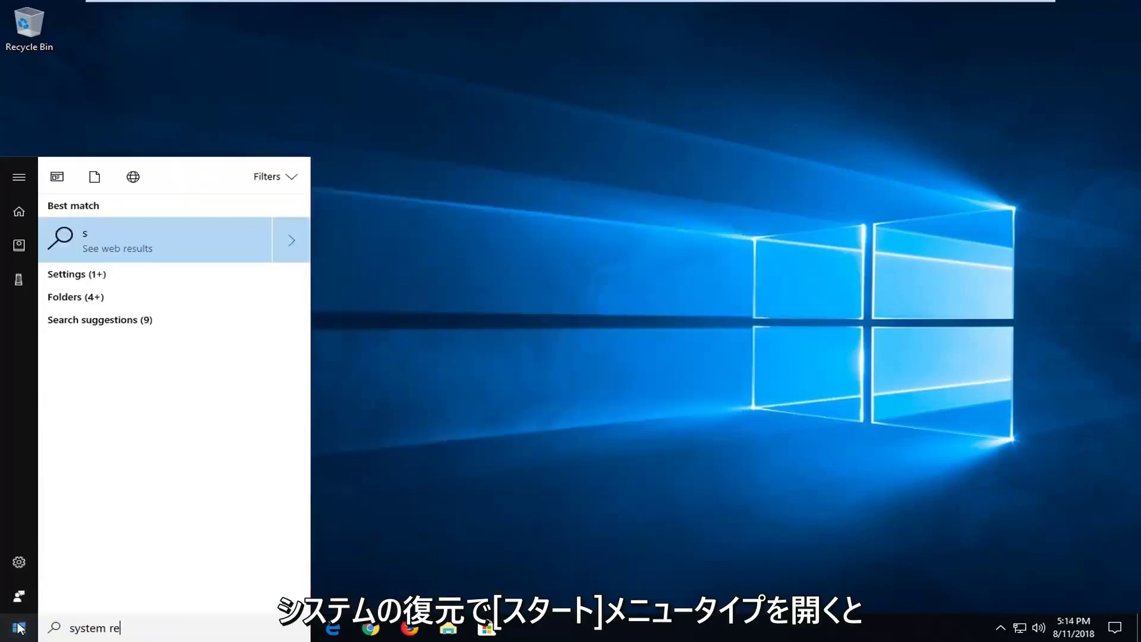
text(store)
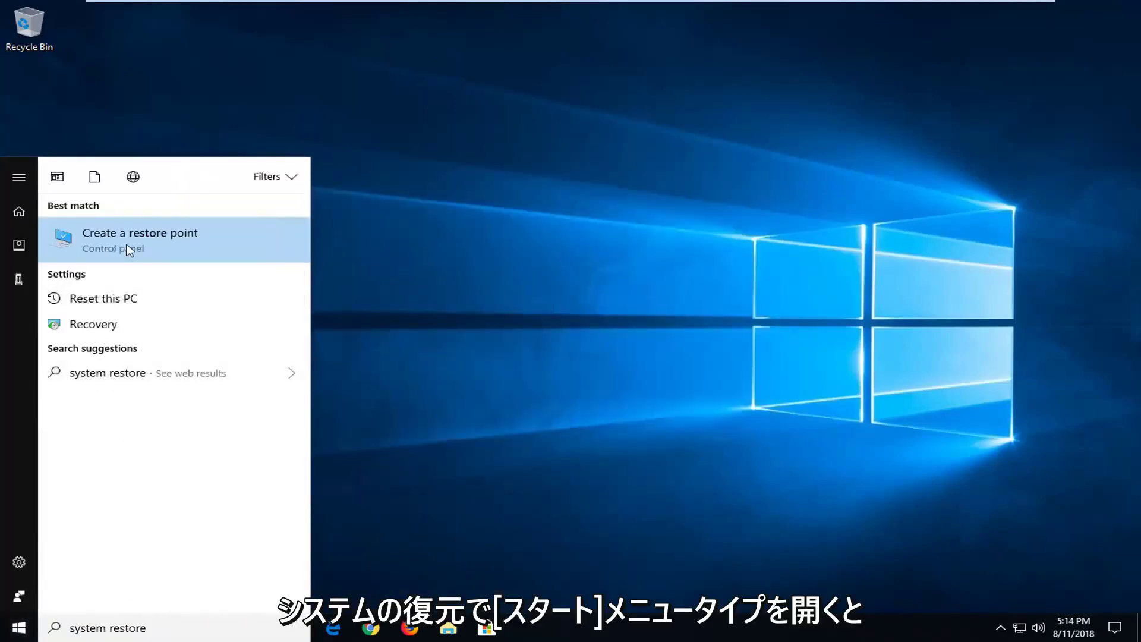
click(129, 248)
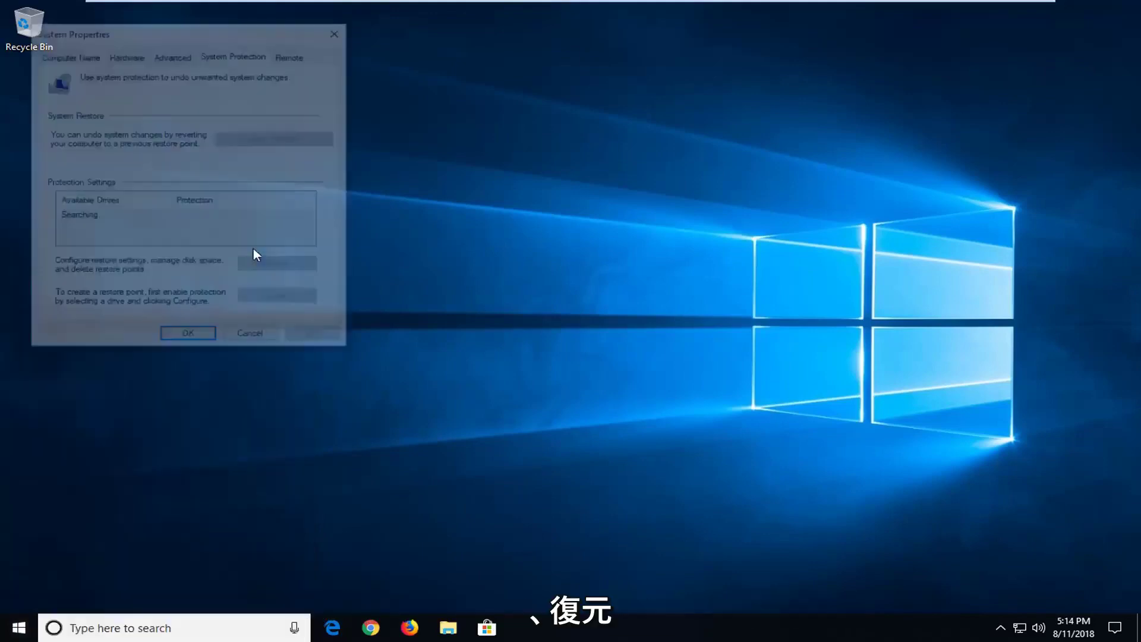
drag(224, 36, 509, 95)
click(555, 327)
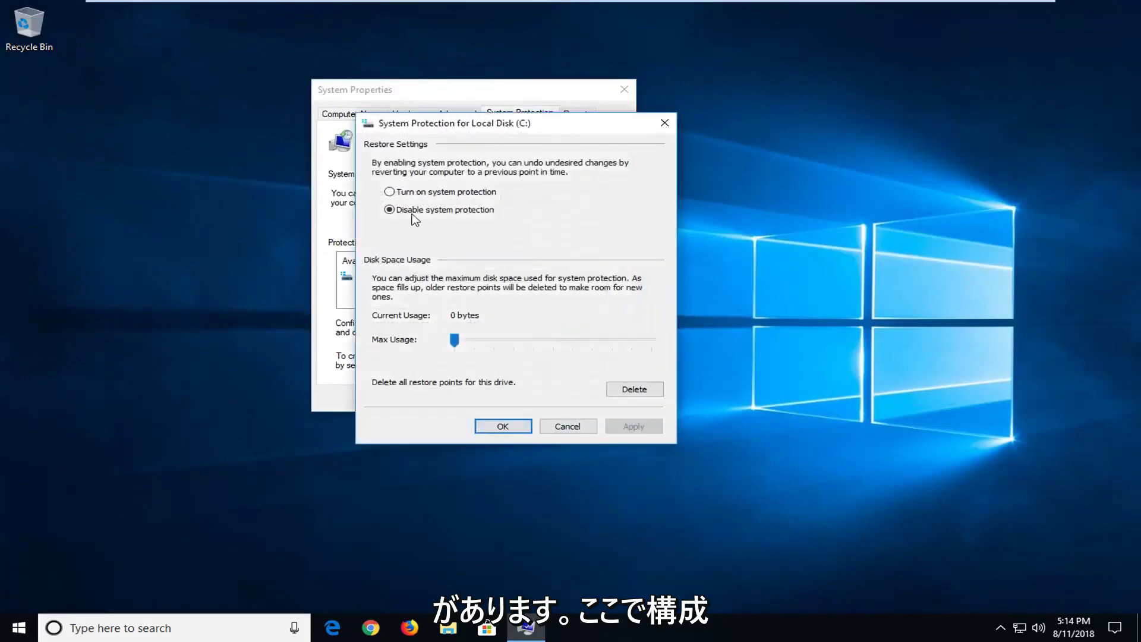
click(401, 191)
click(512, 426)
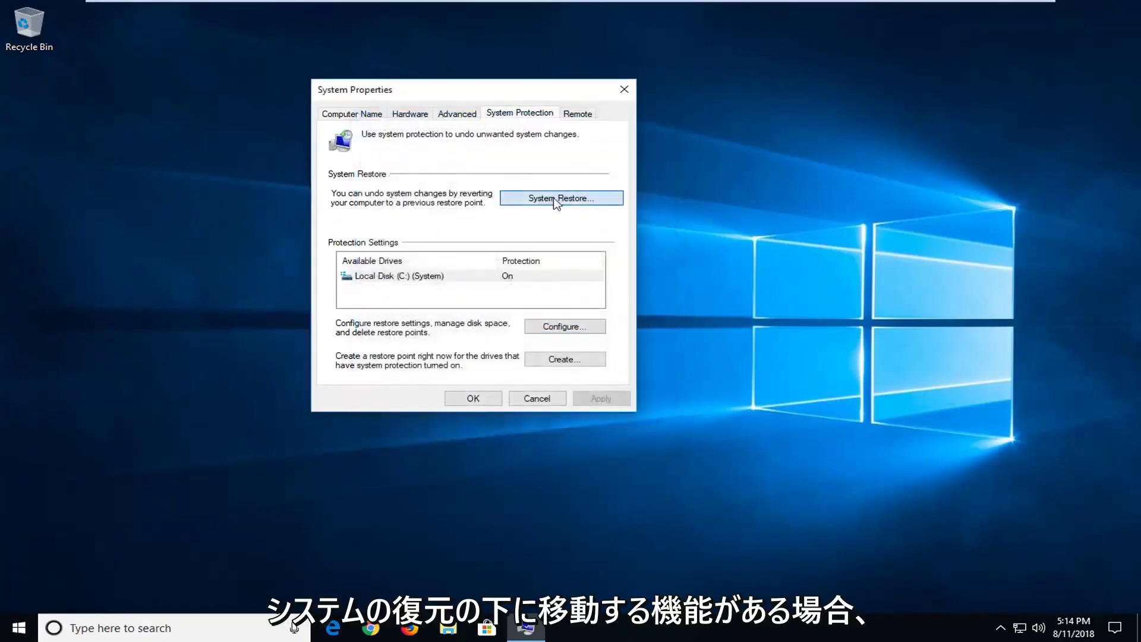
- Check System Restore for restore points, then close it and System Properties
click(561, 200)
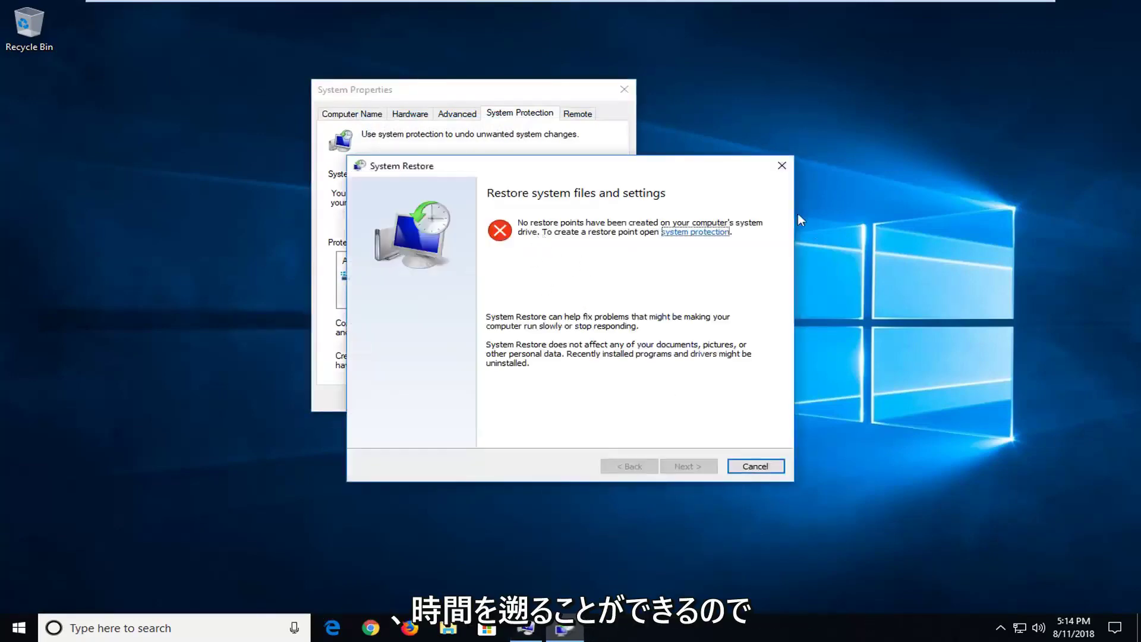
click(781, 166)
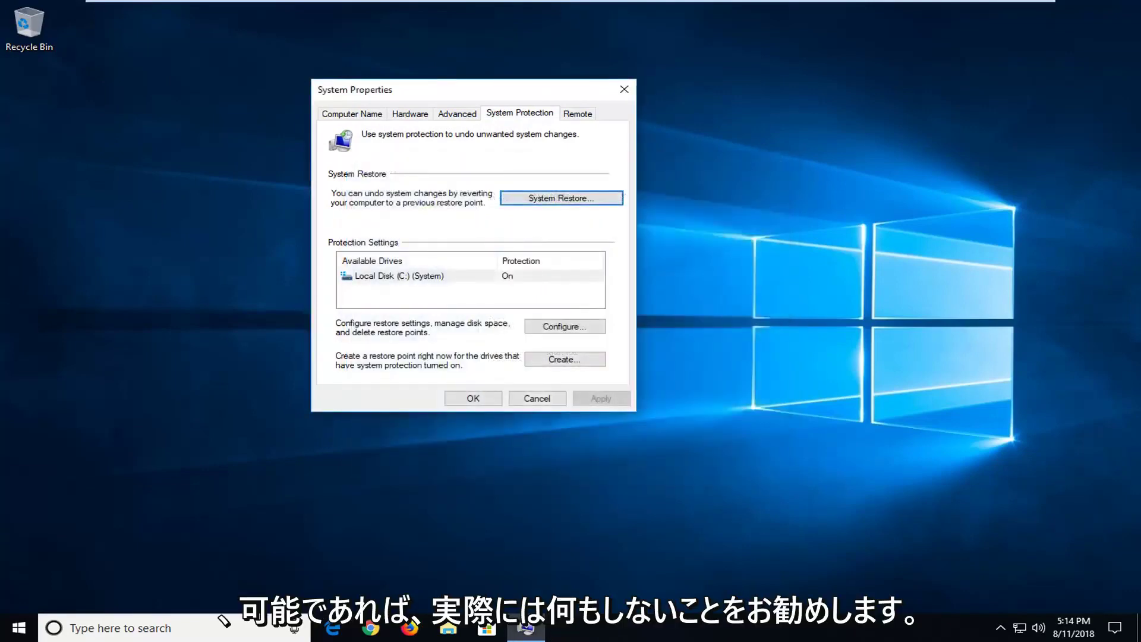
click(624, 90)
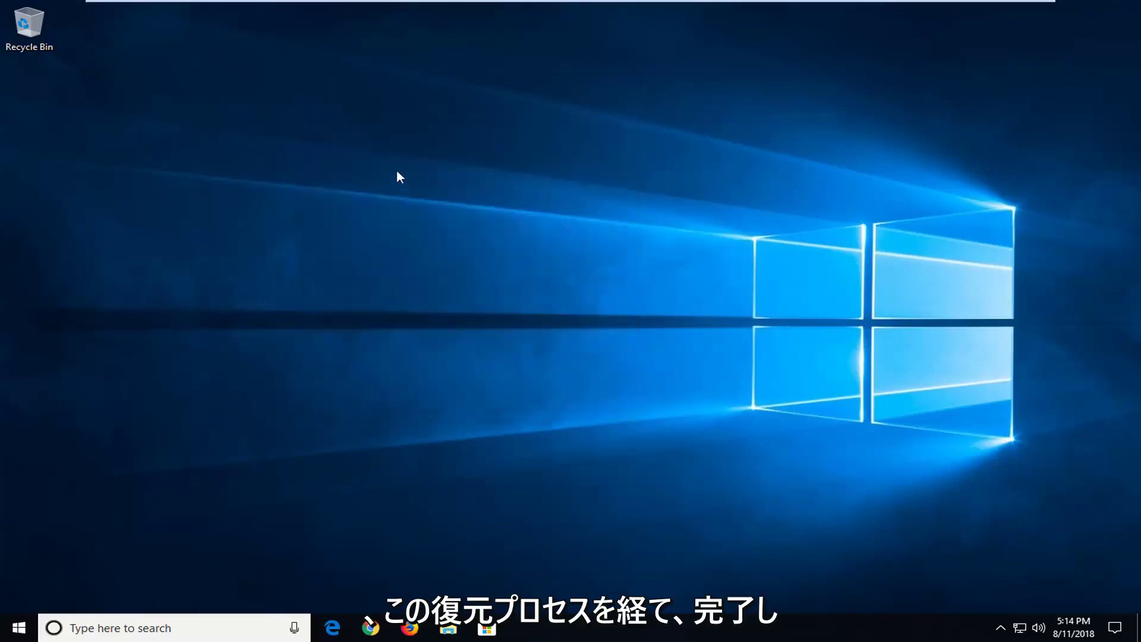
- Launch Command Prompt as administrator from a 'cmd' search, approving the UAC prompt
click(16, 631)
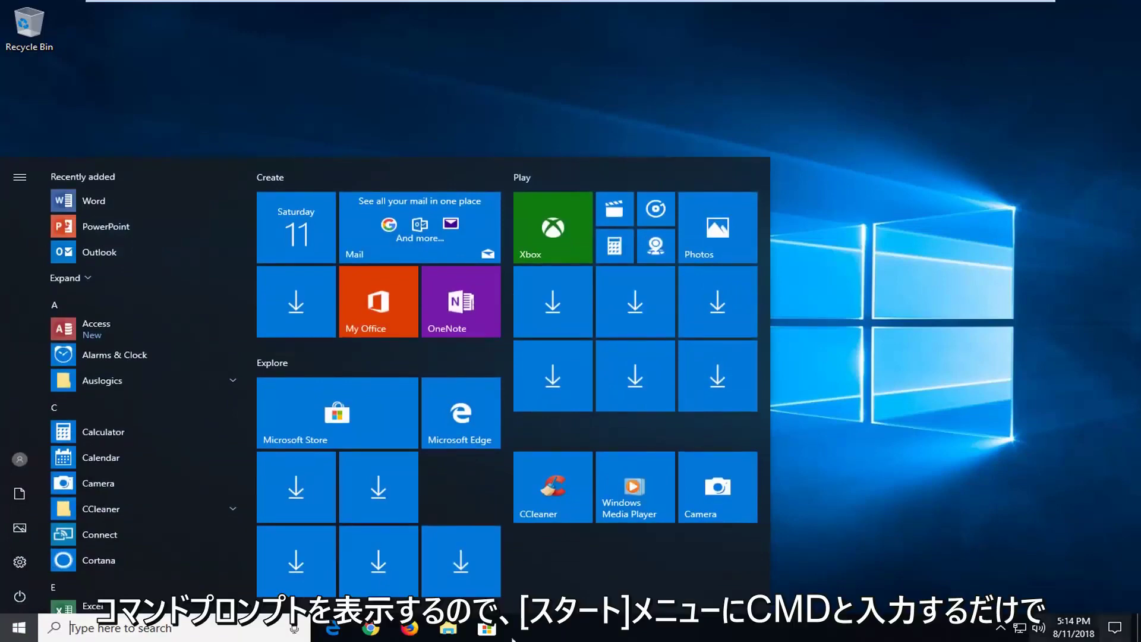
text(c)
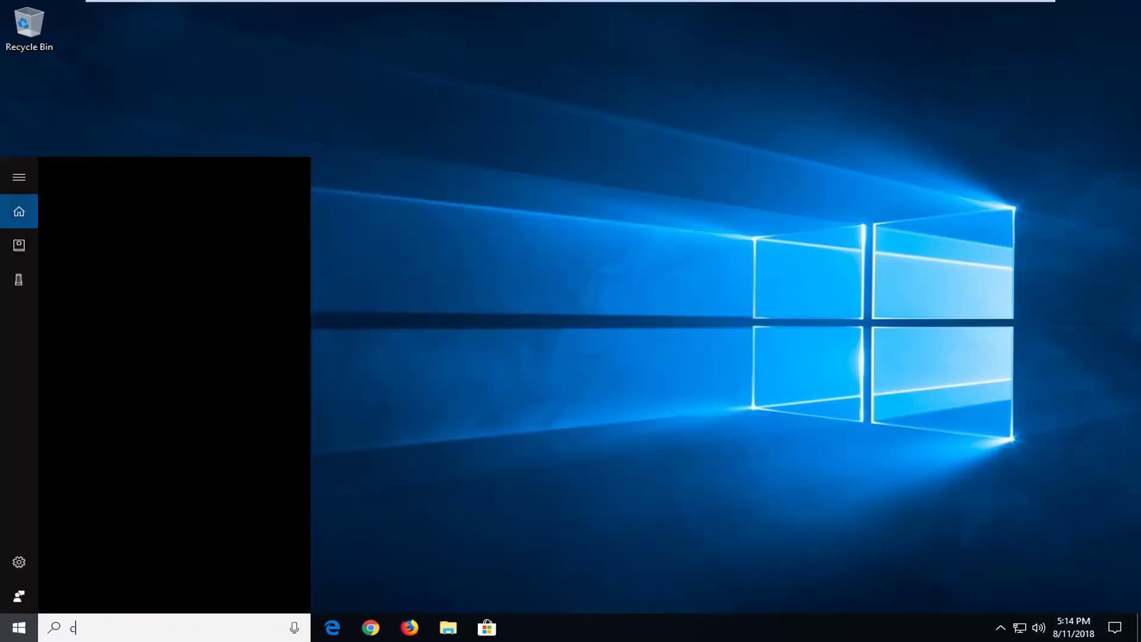
key(BackSpace)
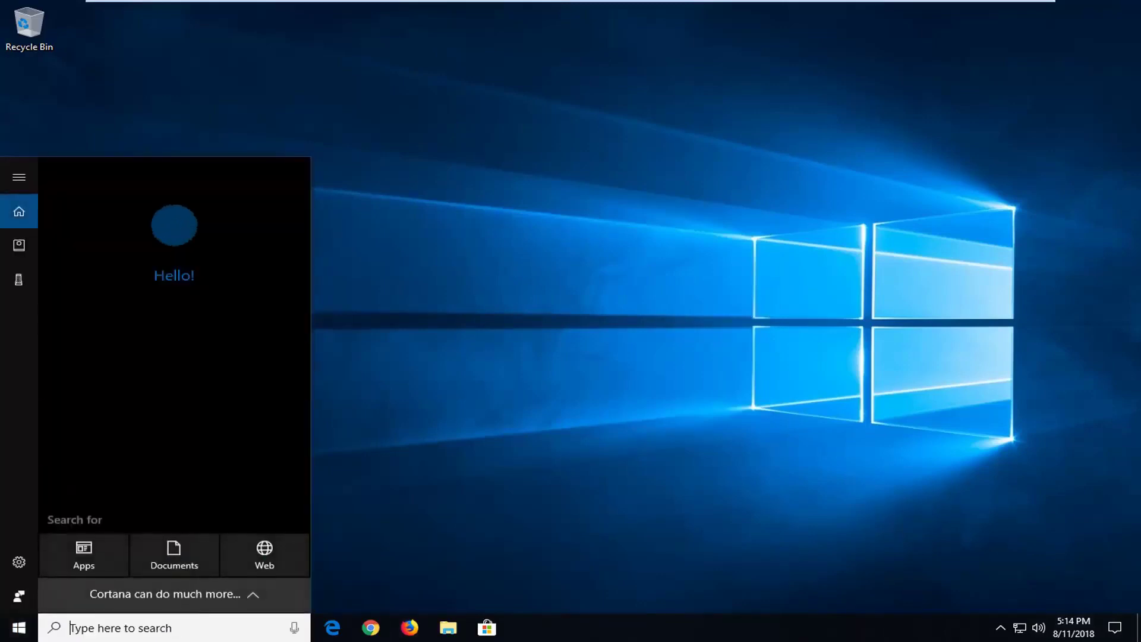
text(cmd)
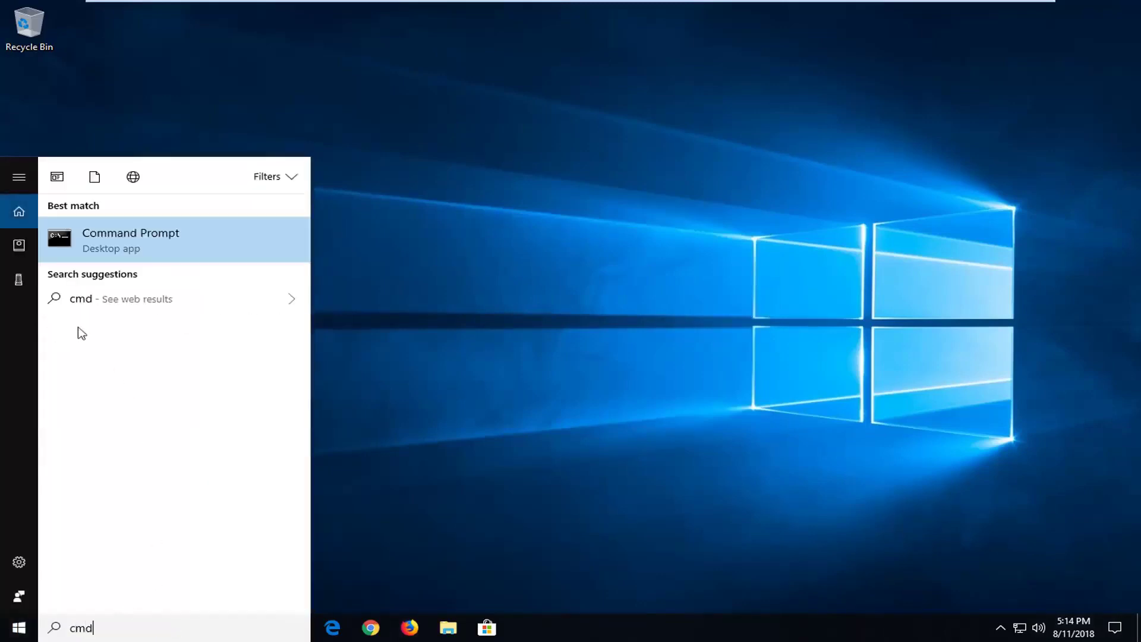
right_click(131, 240)
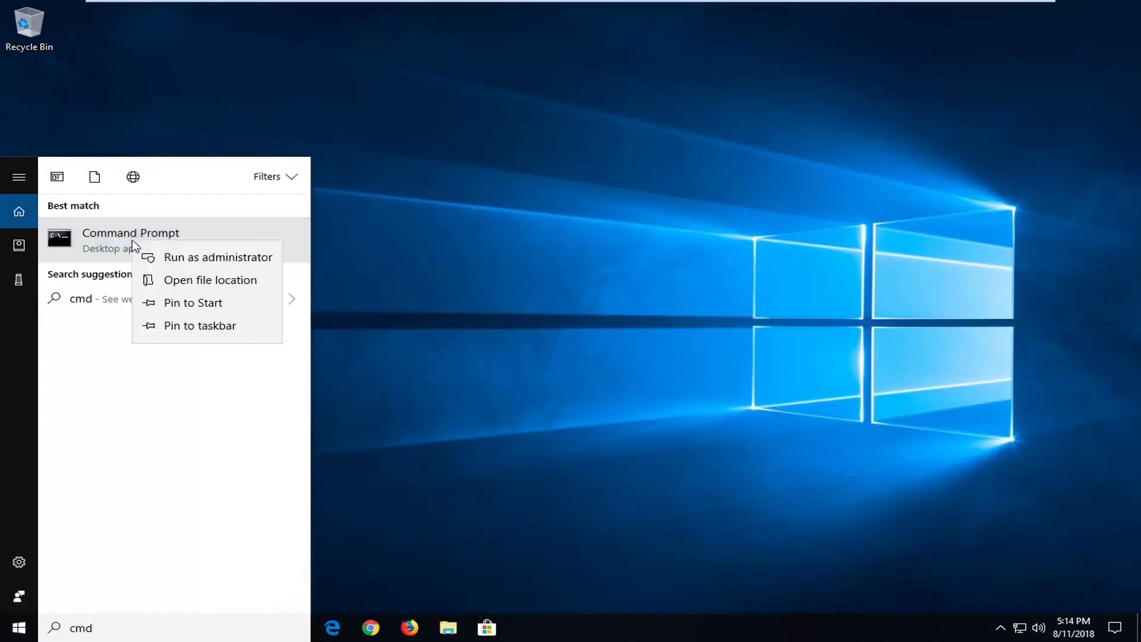
click(175, 257)
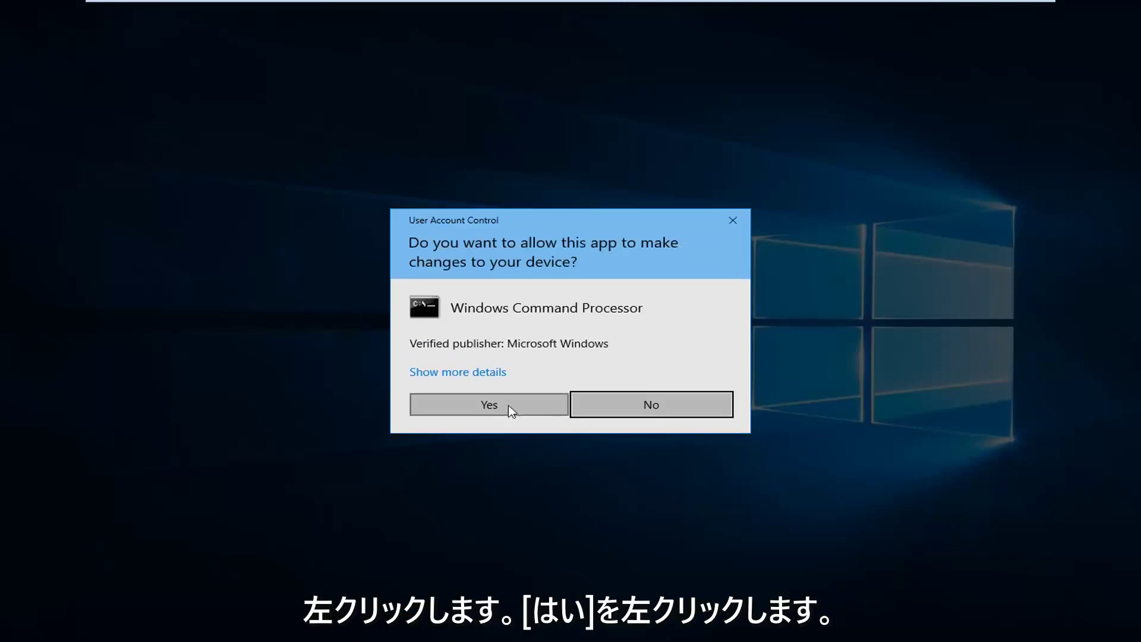
click(509, 408)
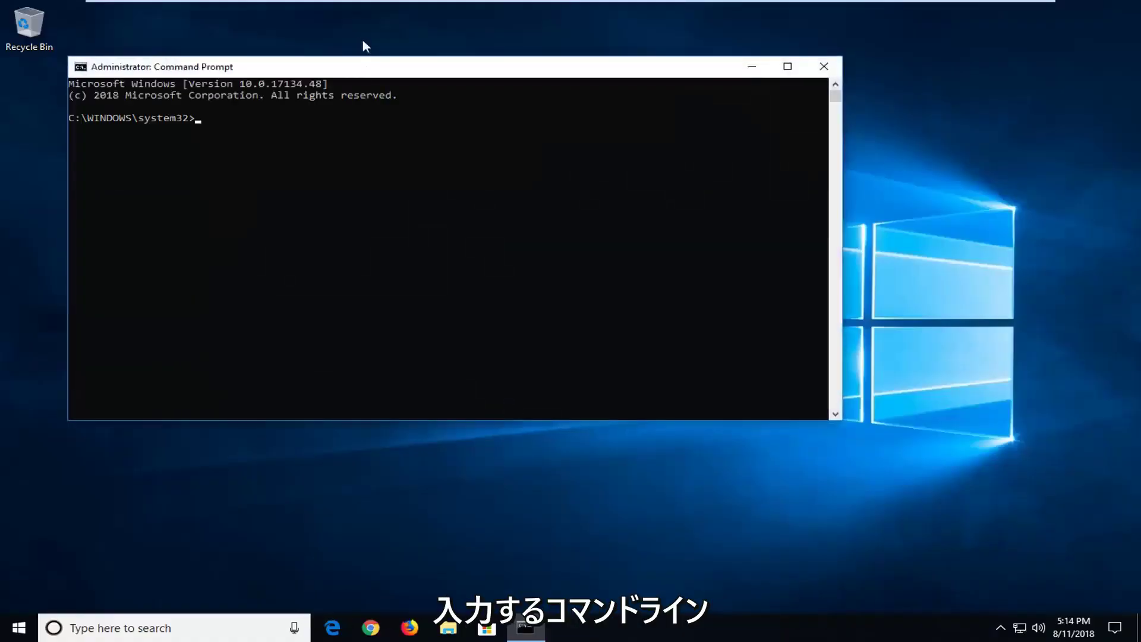
- Run Dism /Online /Cleanup-Image /RestoreHealth in the elevated Command Prompt
drag(409, 81, 506, 112)
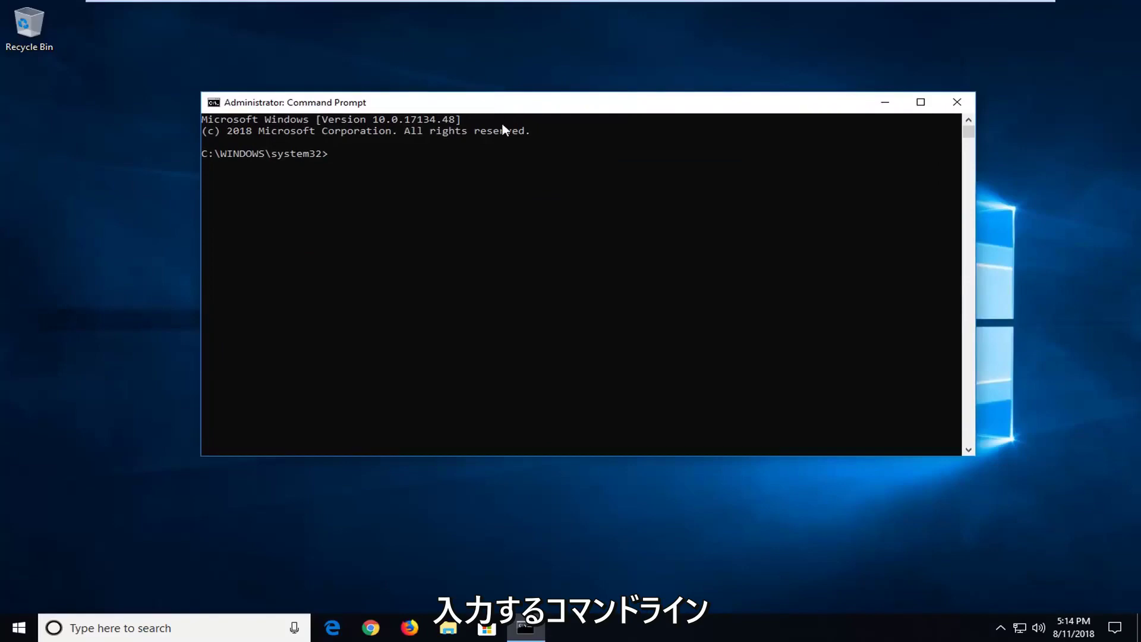
text(Dism)
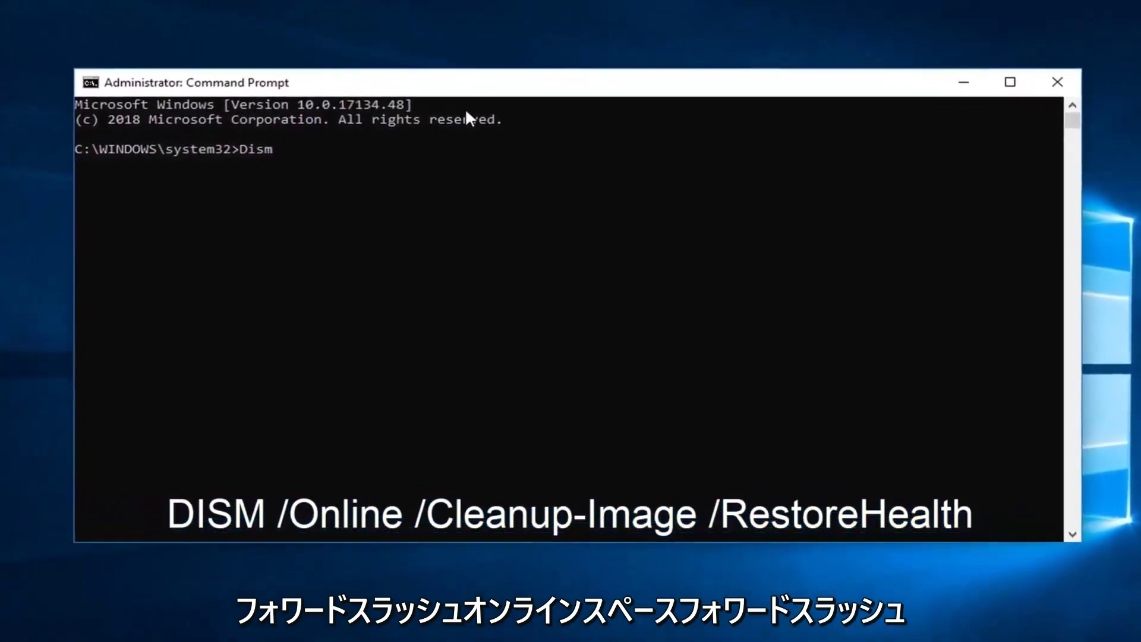
text( /Online /Cleanup-Image /Re)
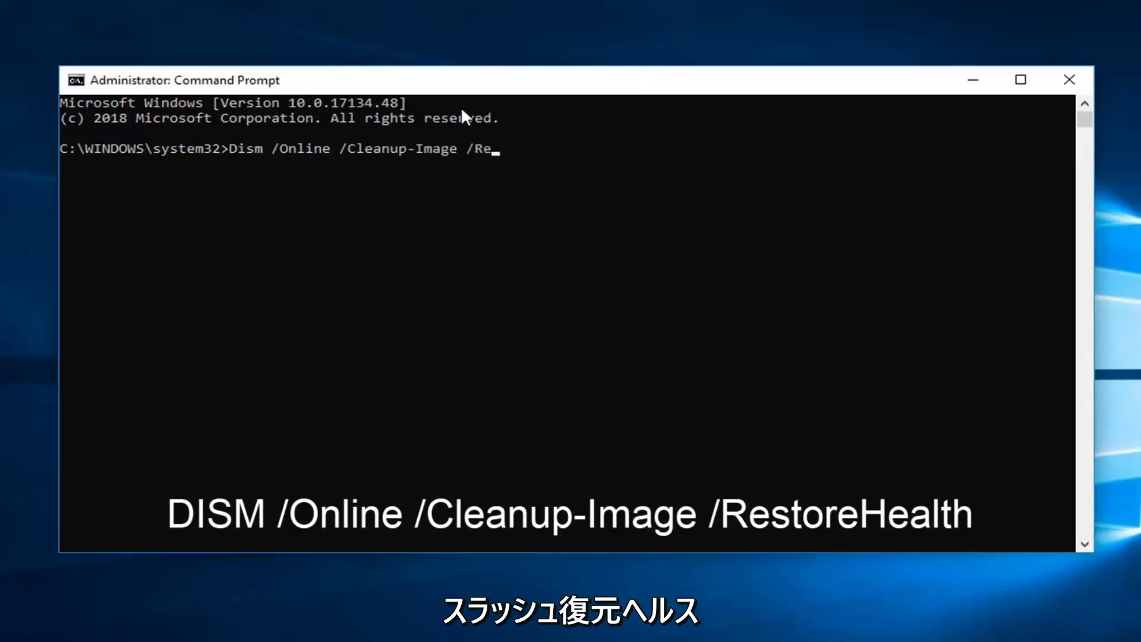
text(storeHealth)
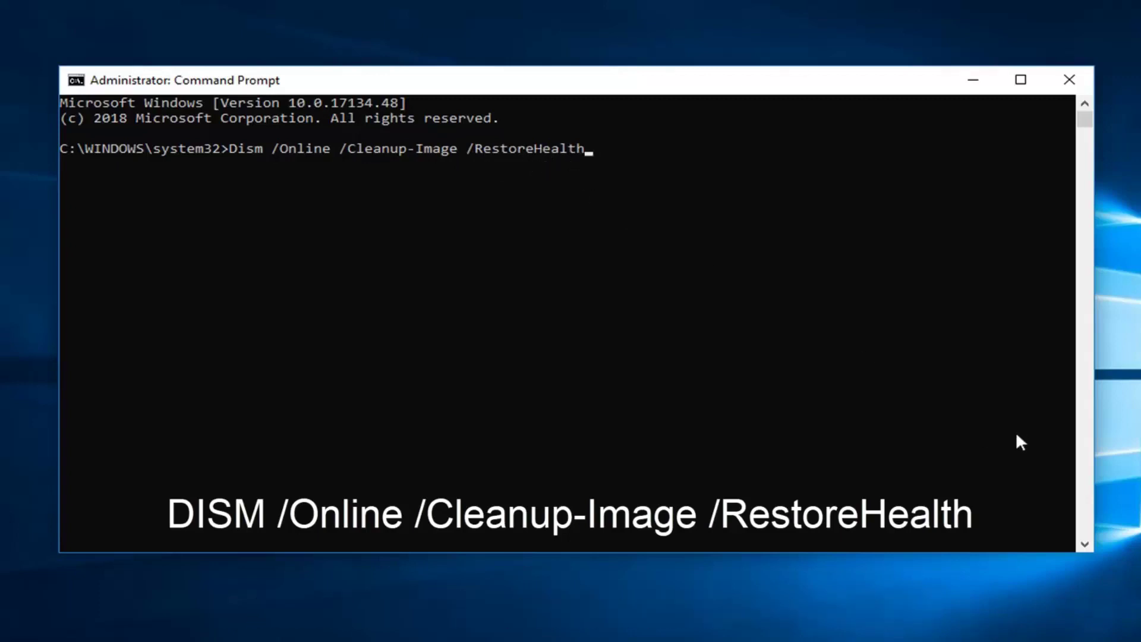
key(Return)
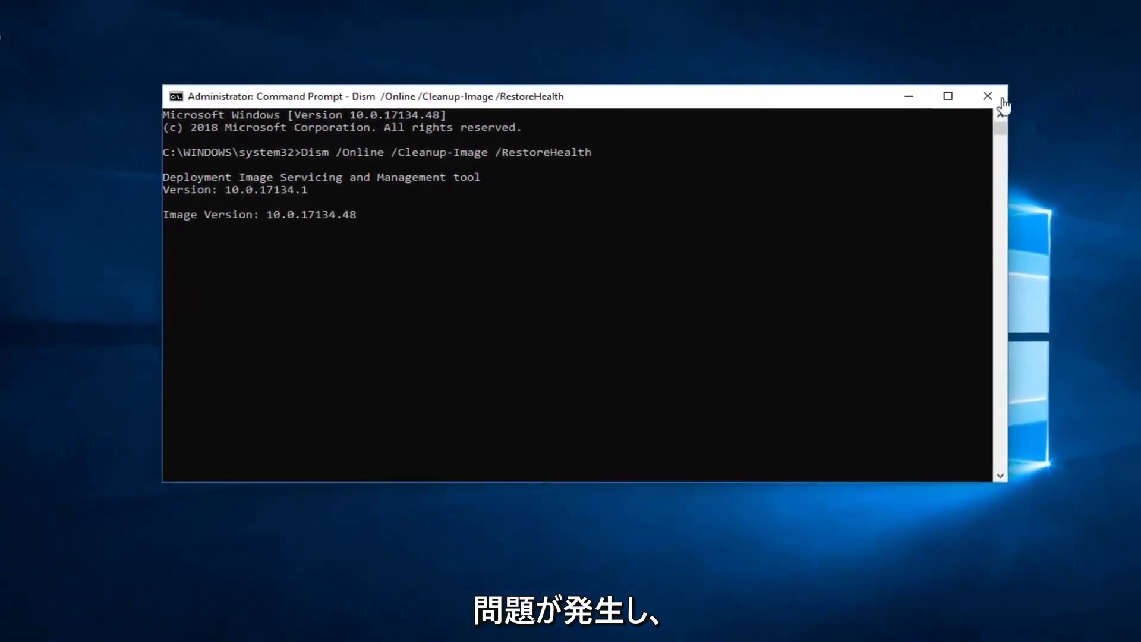
- Close Command Prompt, Google 'tweaking.com repair tool' and open the Windows Repair Free/Pro page
click(986, 96)
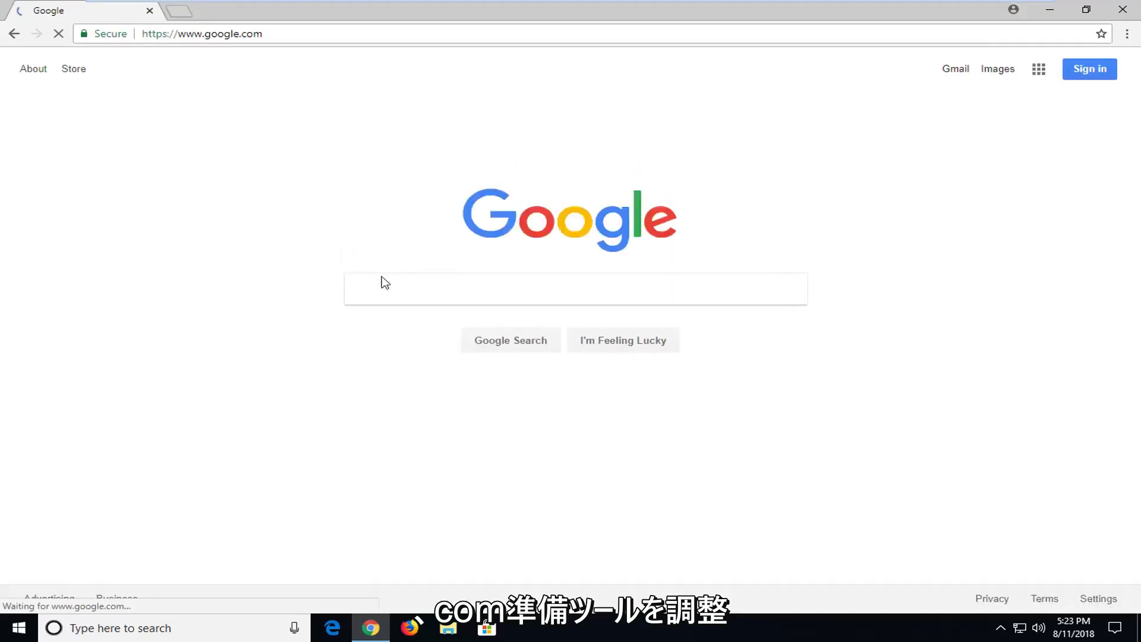
text(twea)
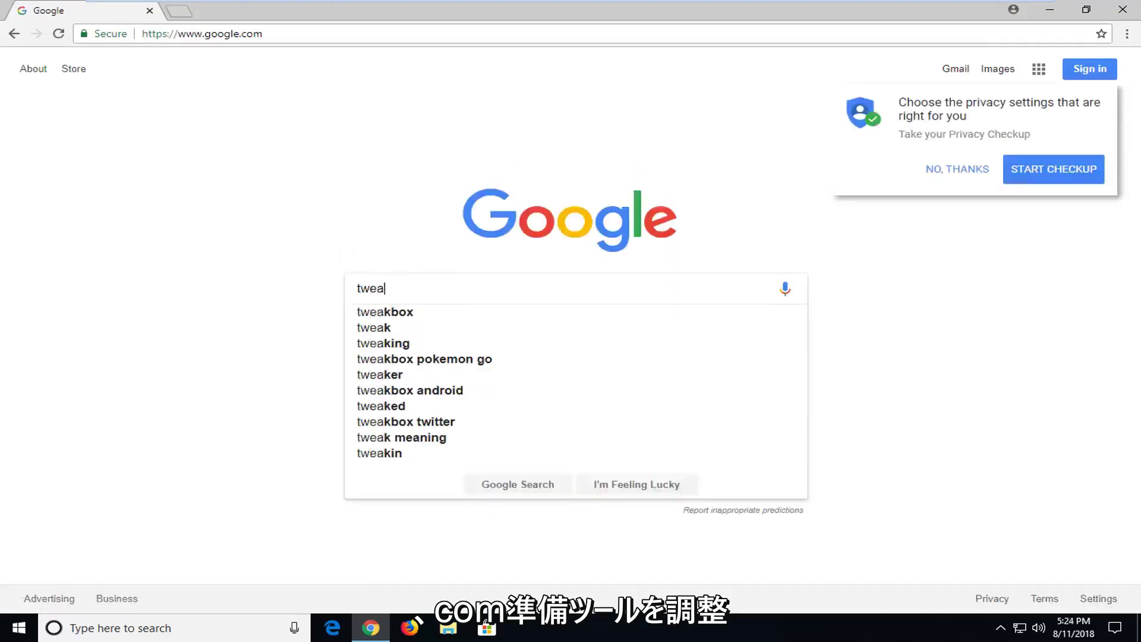
text(king.com repair )
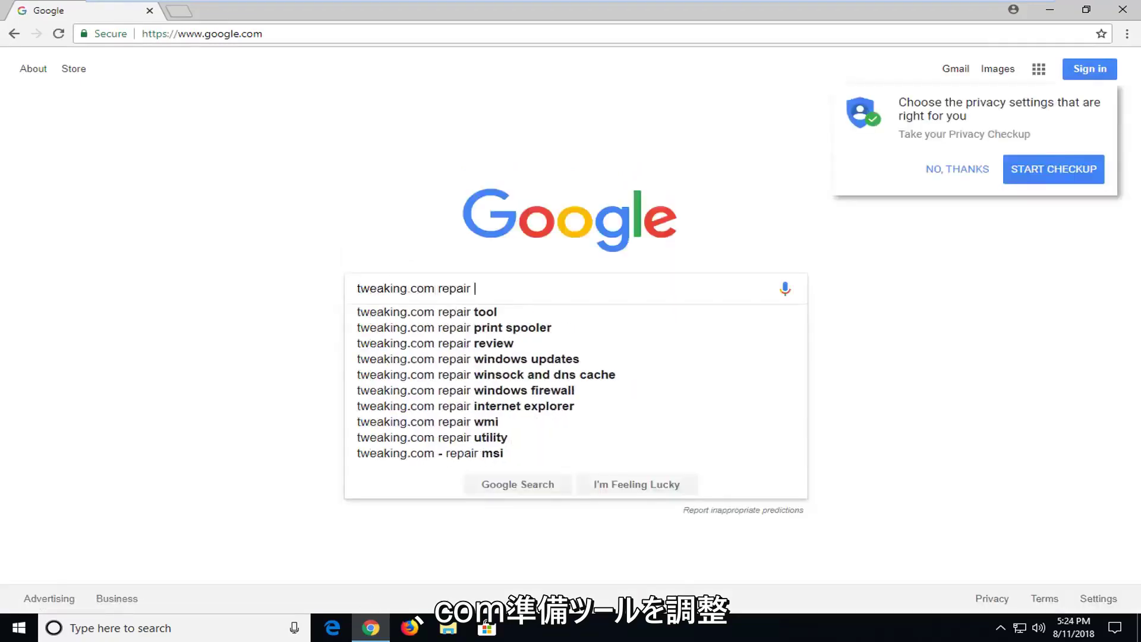
text(tool)
key(Return)
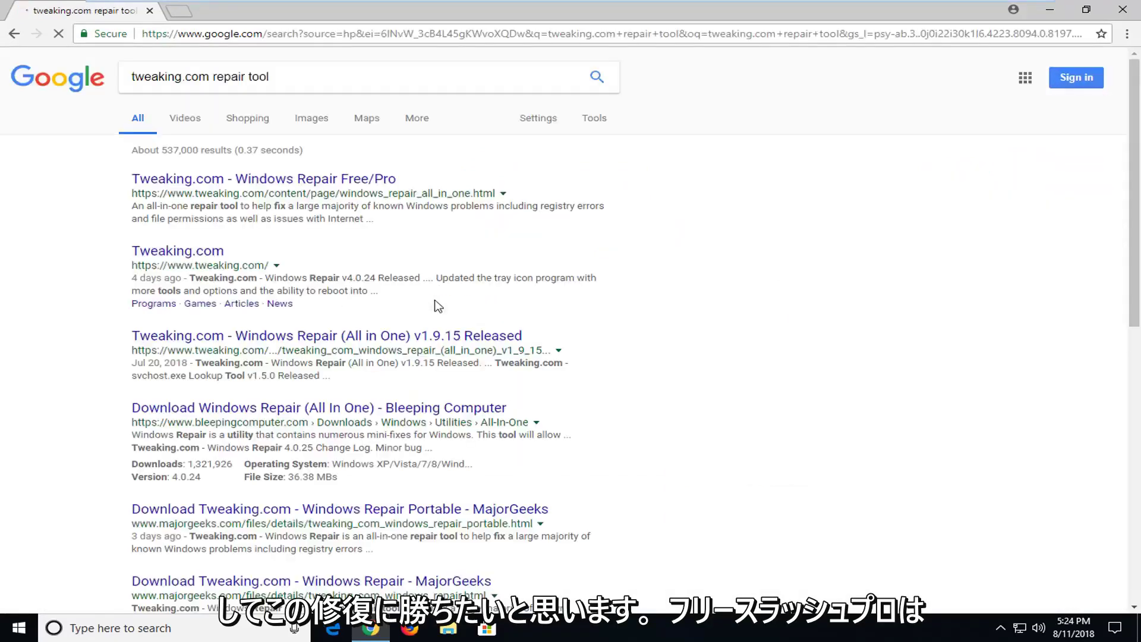
click(304, 185)
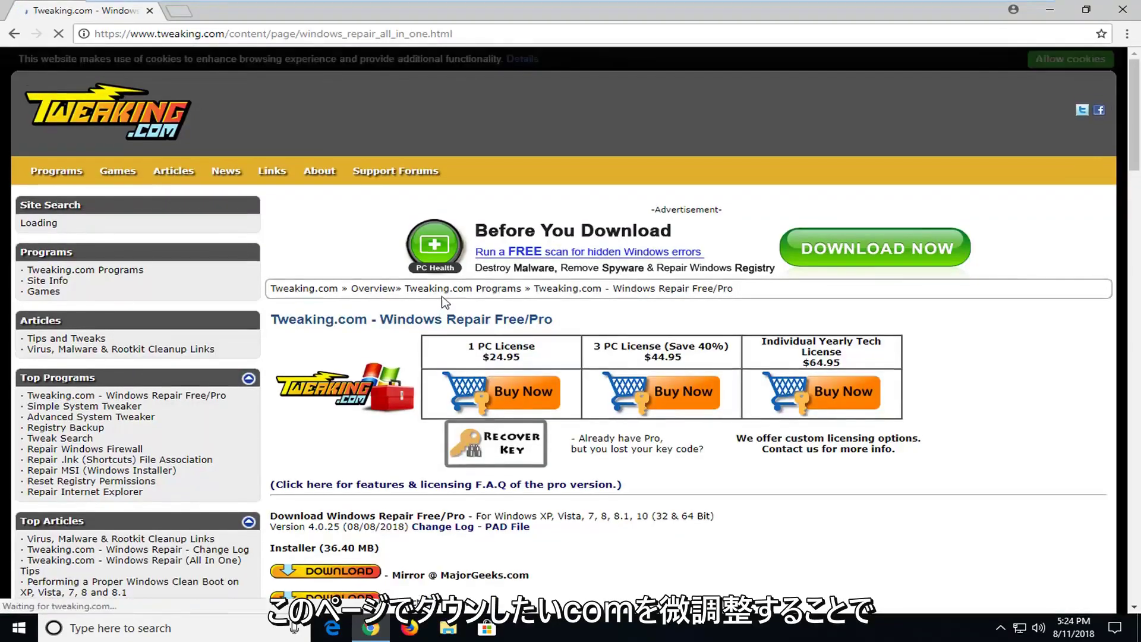
- Download the 36.40 MB Windows Repair installer from the Direct Download link
scroll(510, 371, down, 1)
scroll(509, 371, down, 1)
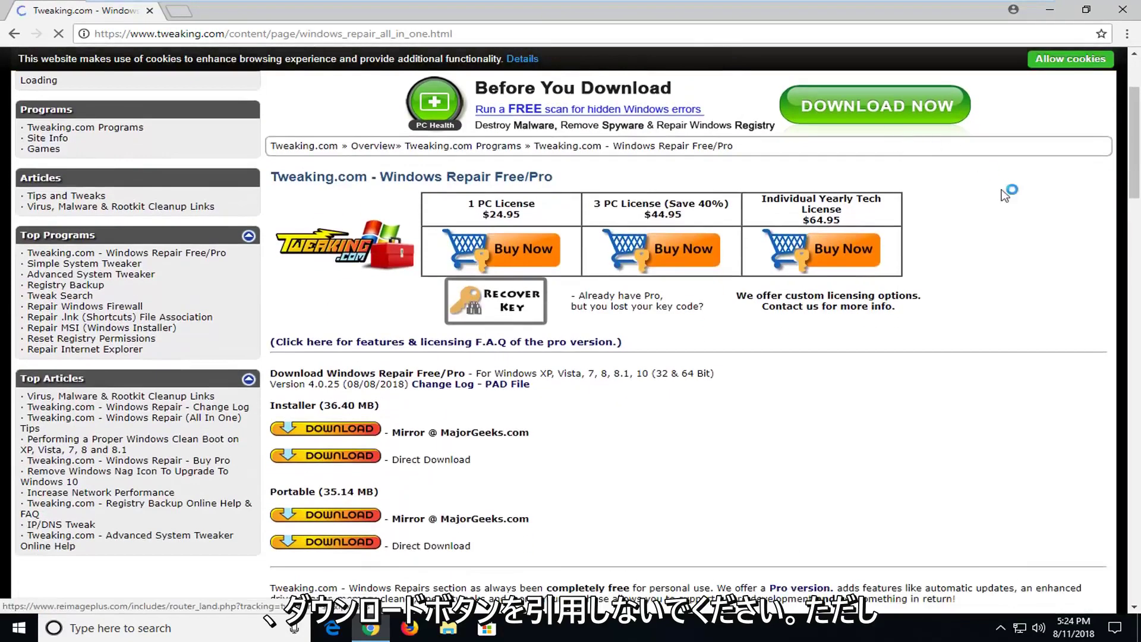
scroll(410, 327, down, 1)
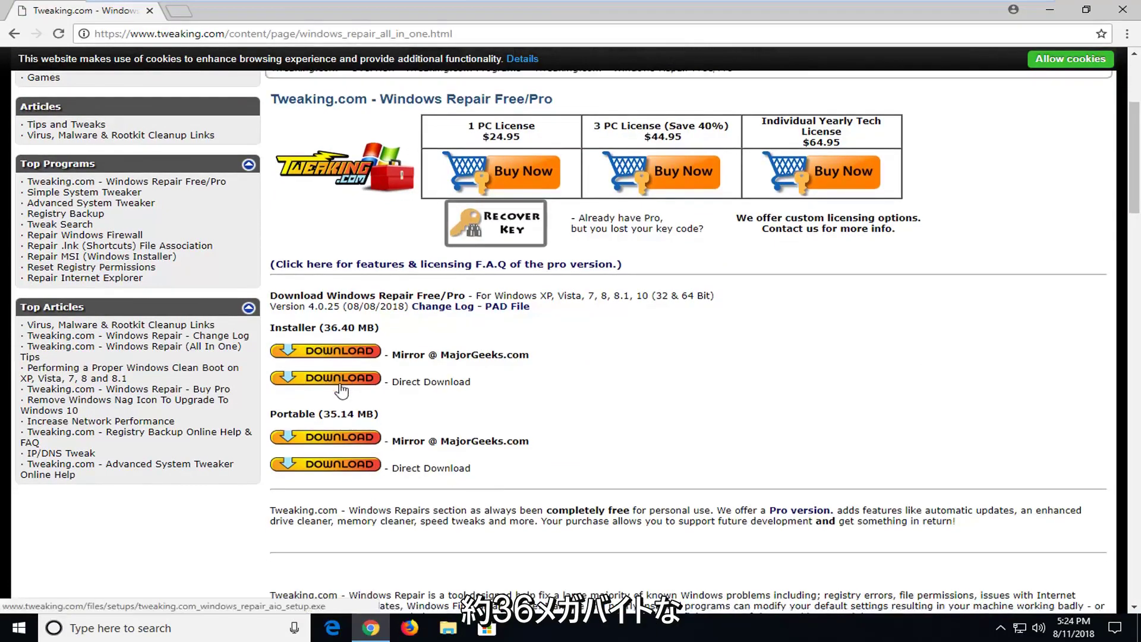
click(342, 389)
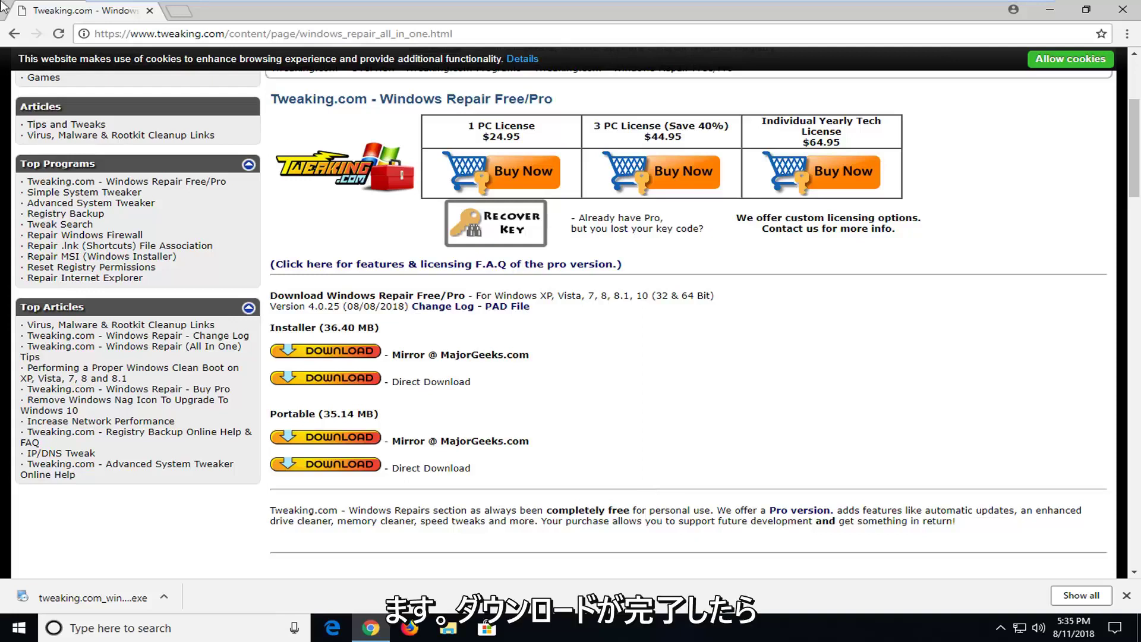
- Run the downloaded installer and install Windows Repair 4.0.25 with default folders and options
click(117, 595)
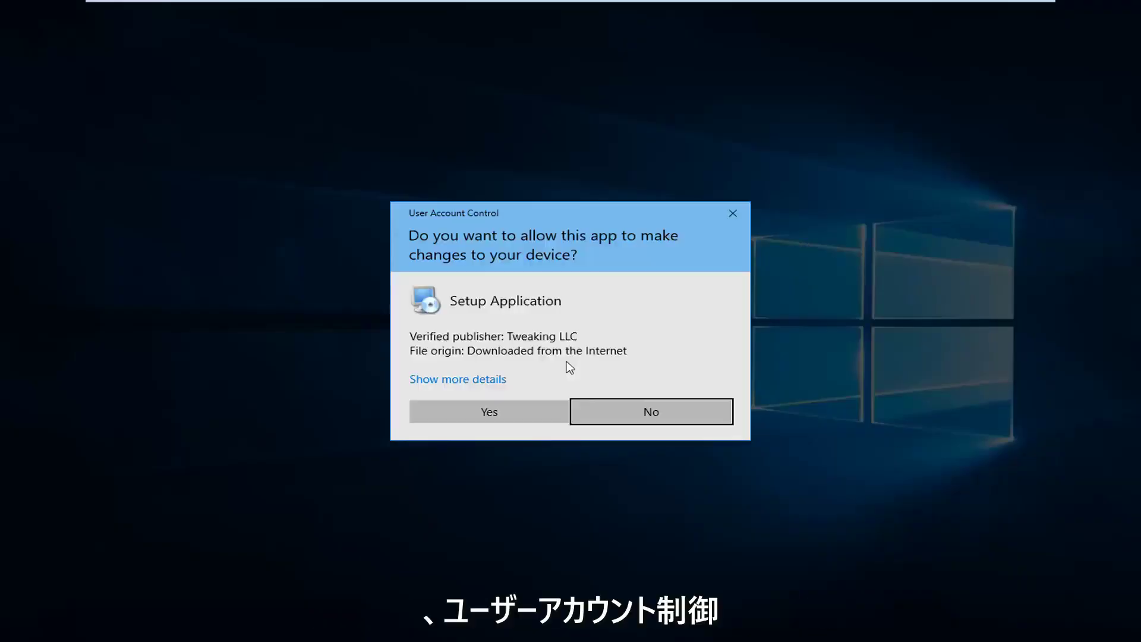
click(502, 413)
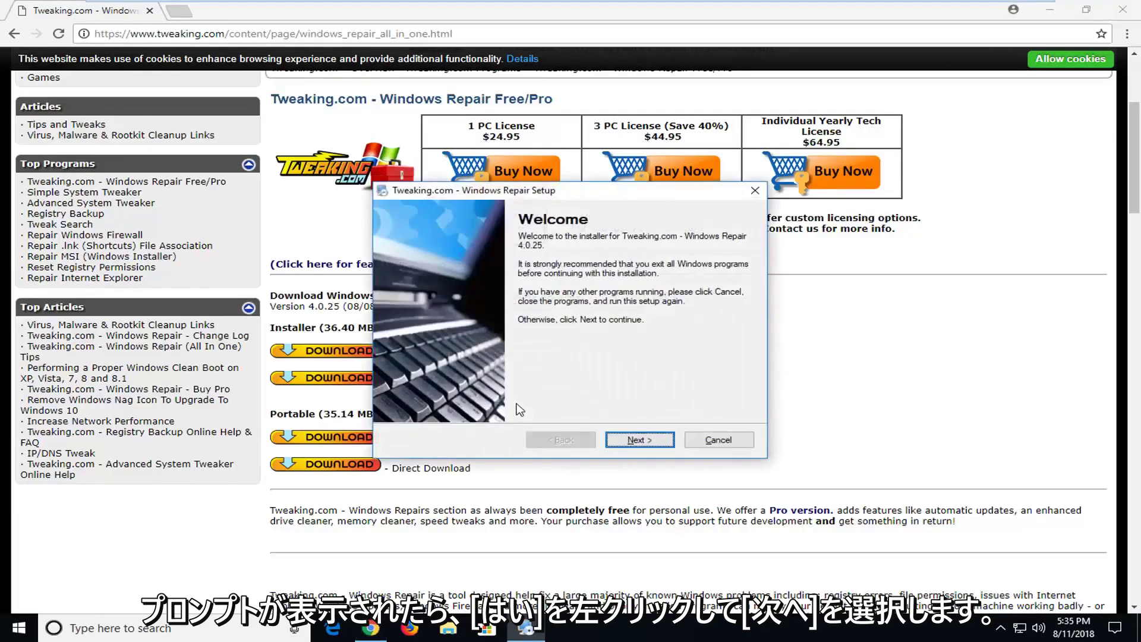
click(666, 444)
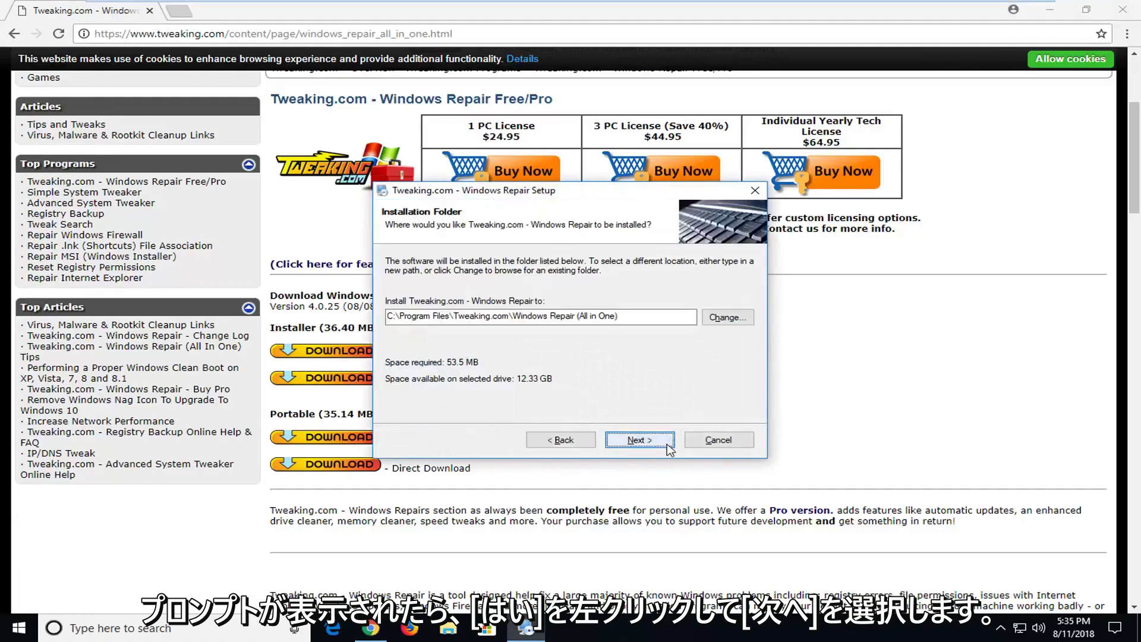
click(656, 442)
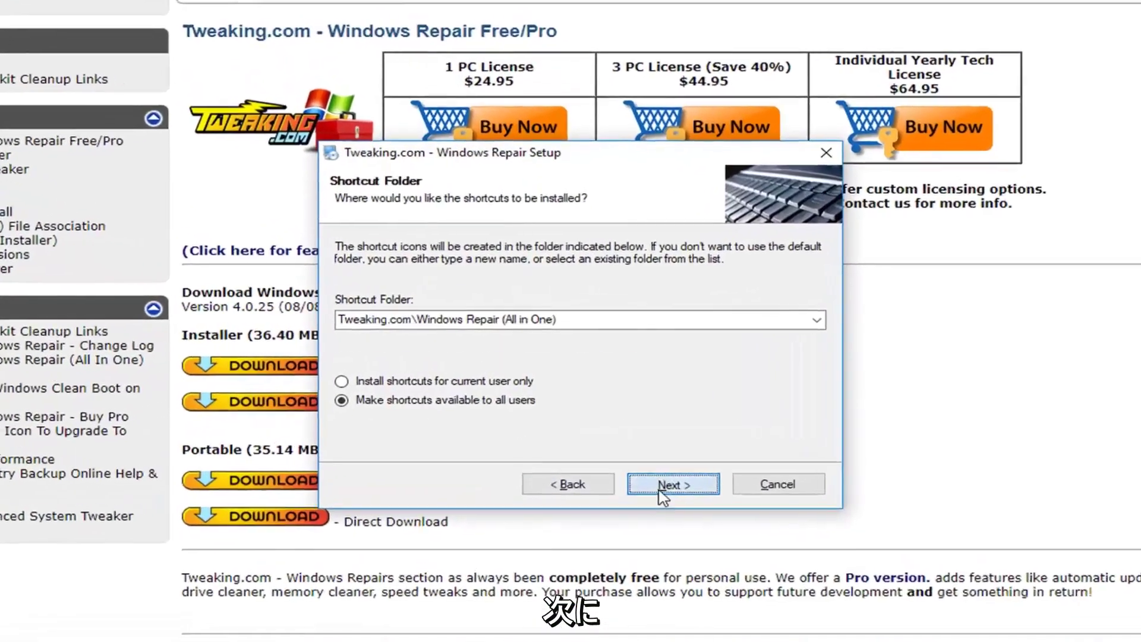
click(629, 443)
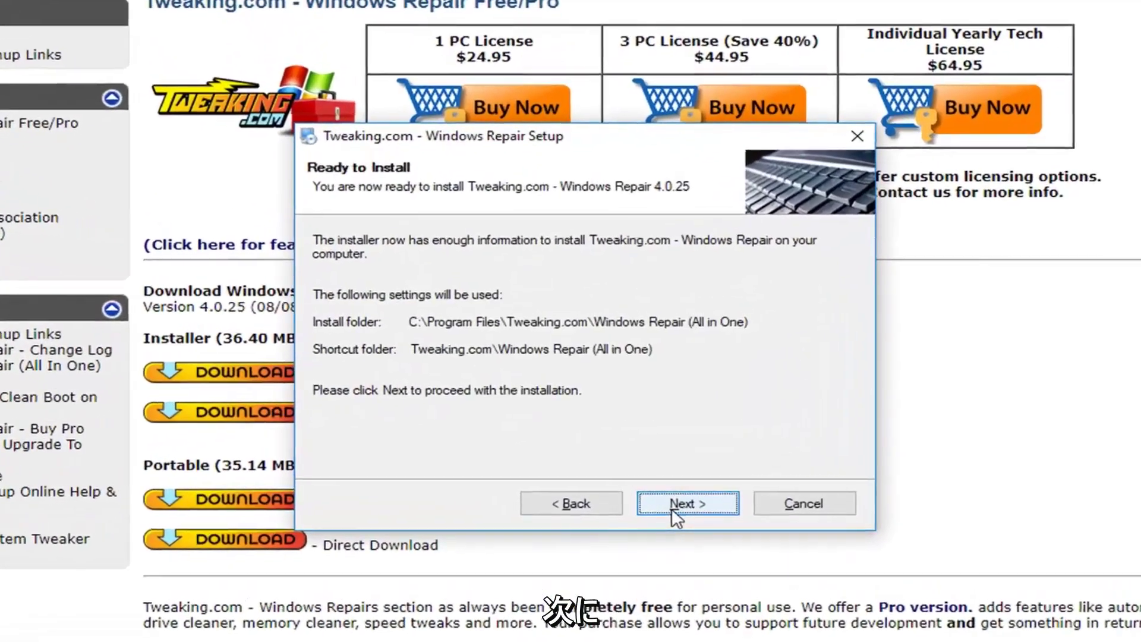
click(675, 505)
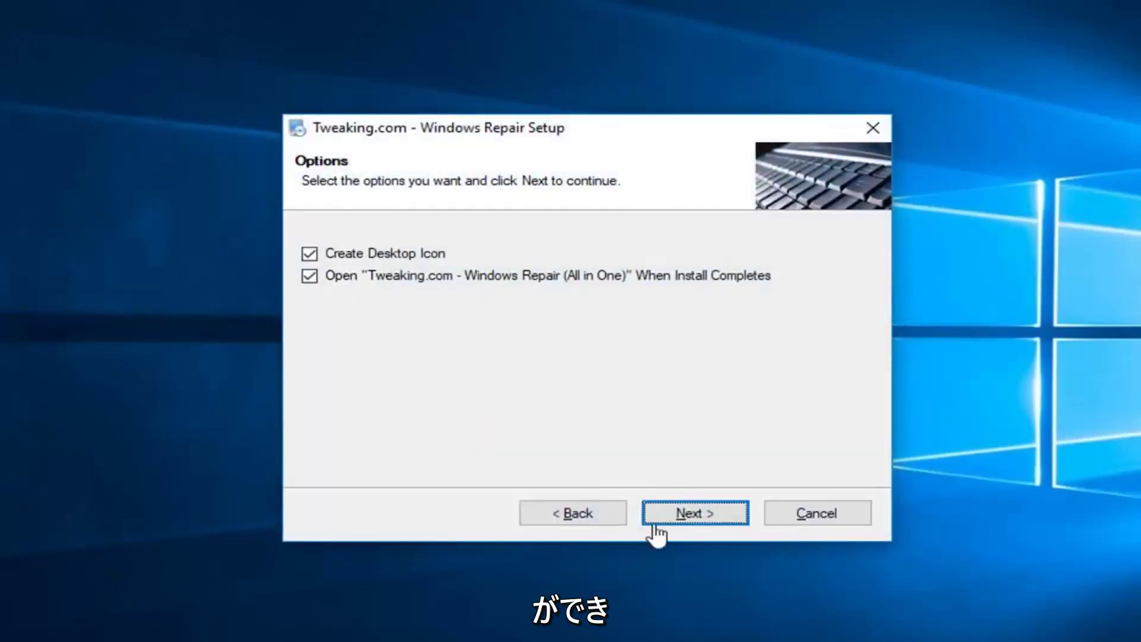
click(689, 512)
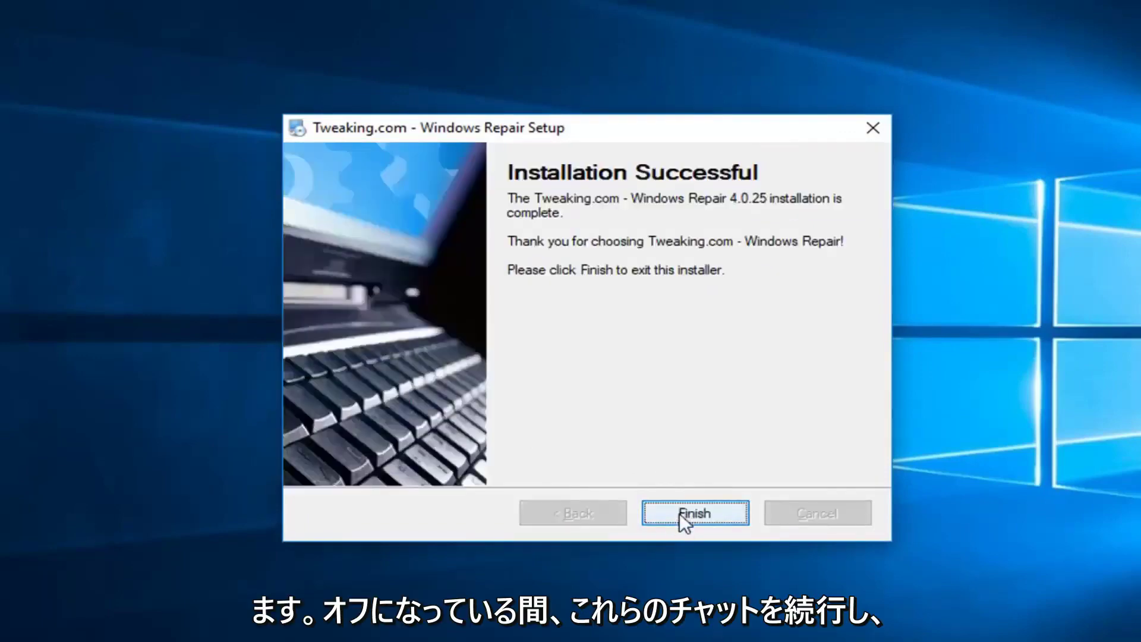
click(679, 512)
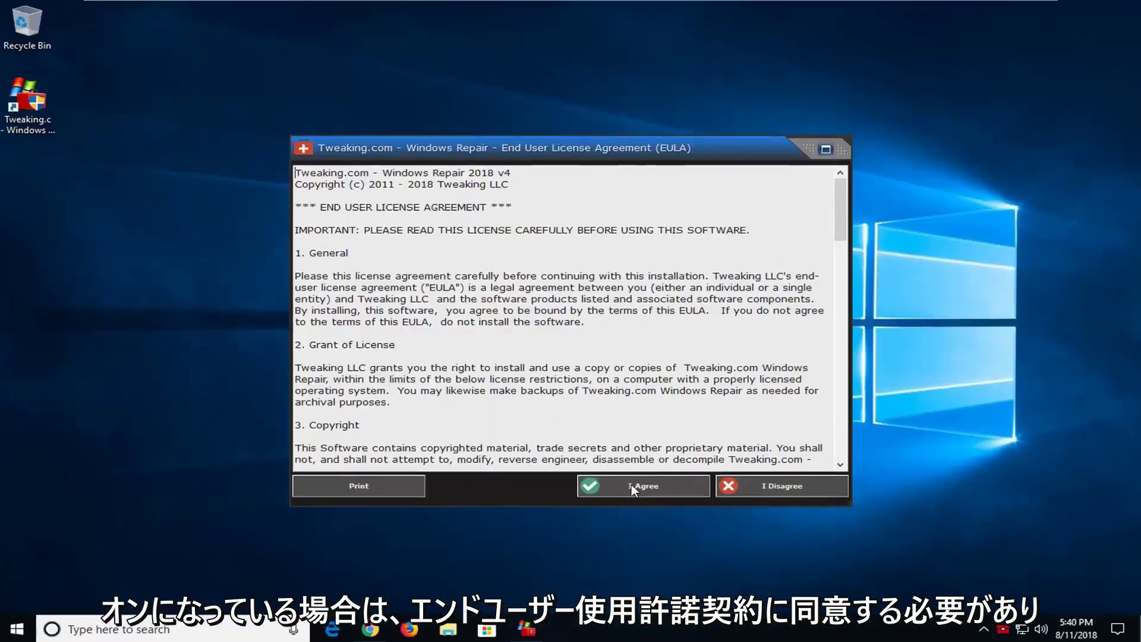
- Accept the EULA and open all repairs from the Repairs - Main tab
click(631, 484)
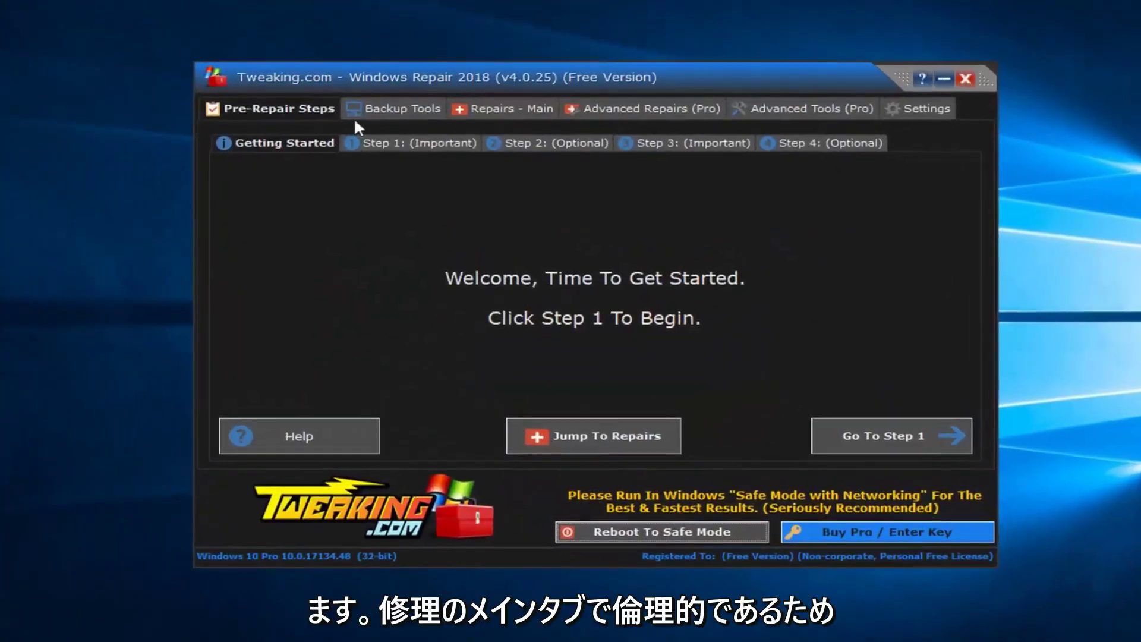
click(502, 108)
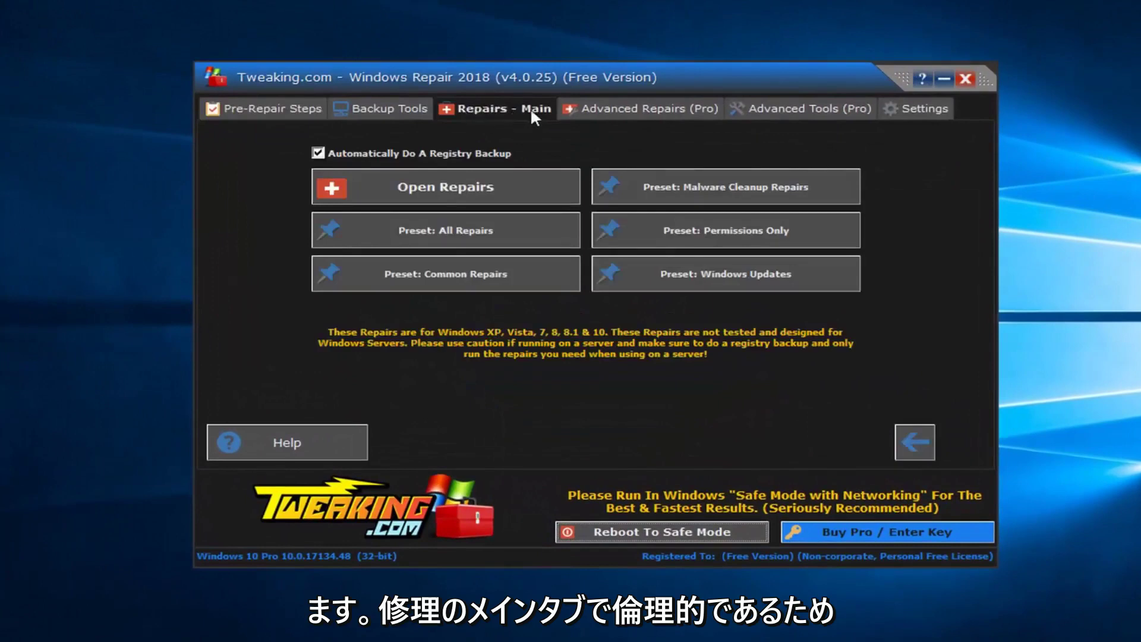
click(424, 184)
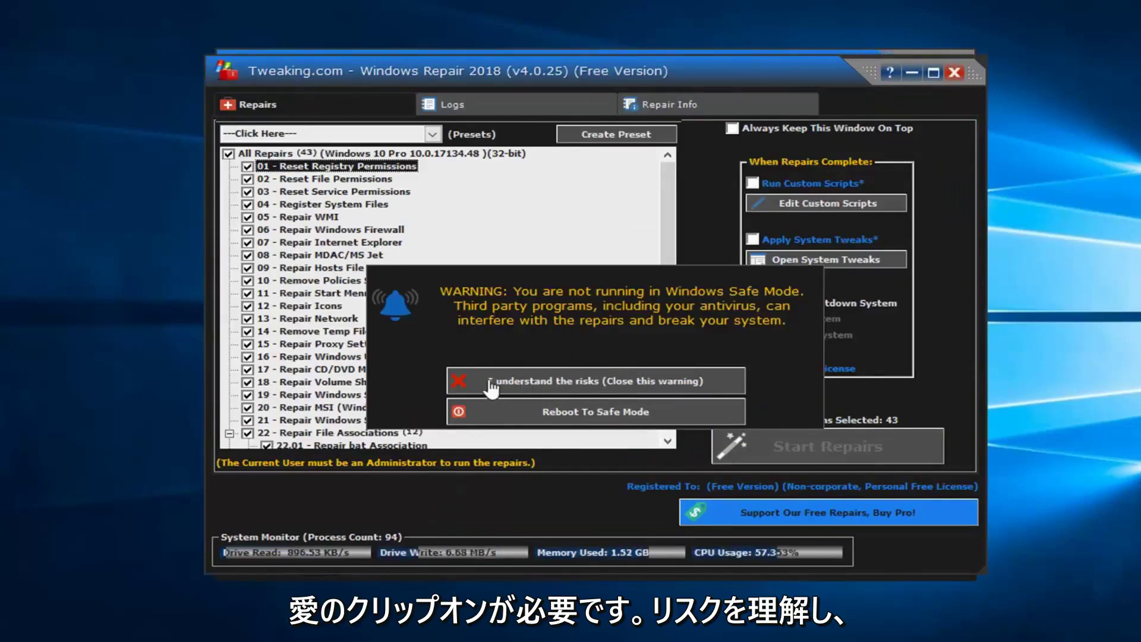
- Accept the Safe Mode risks warning and review the repair list showing all 43 options ticked
click(559, 387)
scroll(439, 302, down, 2)
scroll(415, 332, up, 2)
scroll(356, 368, down, 8)
scroll(281, 404, down, 1)
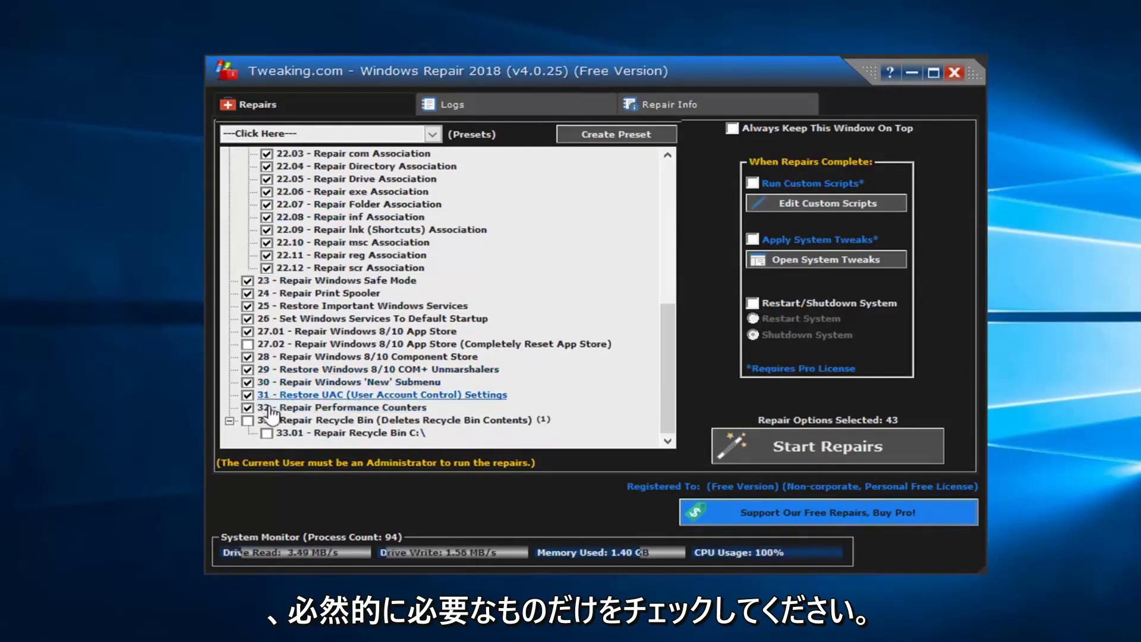
scroll(279, 386, up, 5)
scroll(309, 262, up, 2)
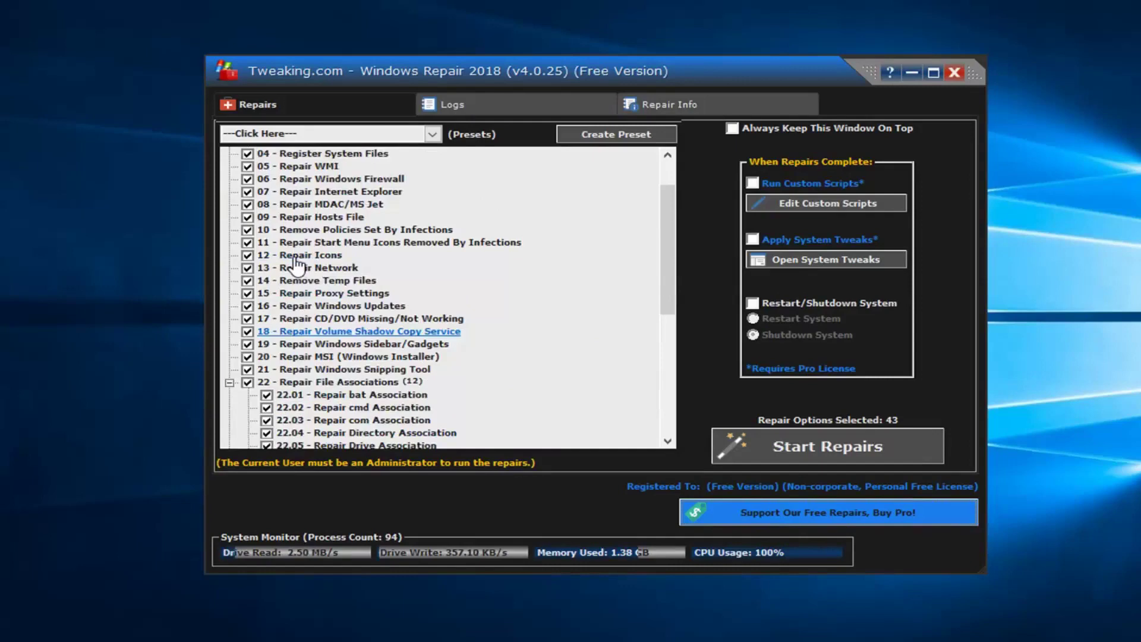
- Start the 43 selected repairs, bringing up the repair log as memory is cleaned
click(764, 437)
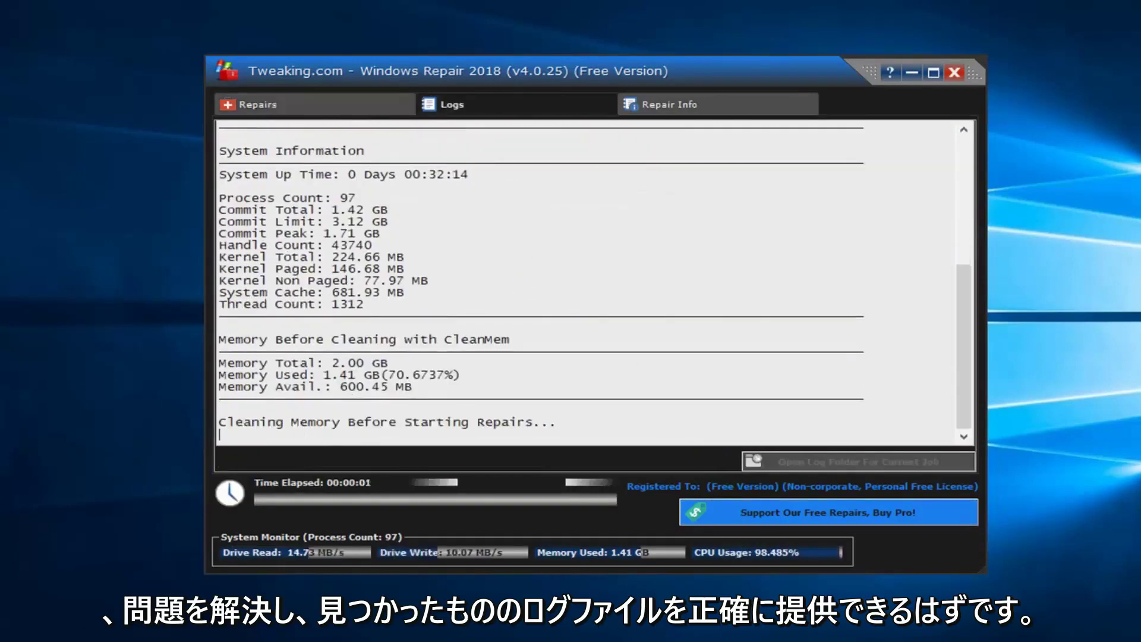